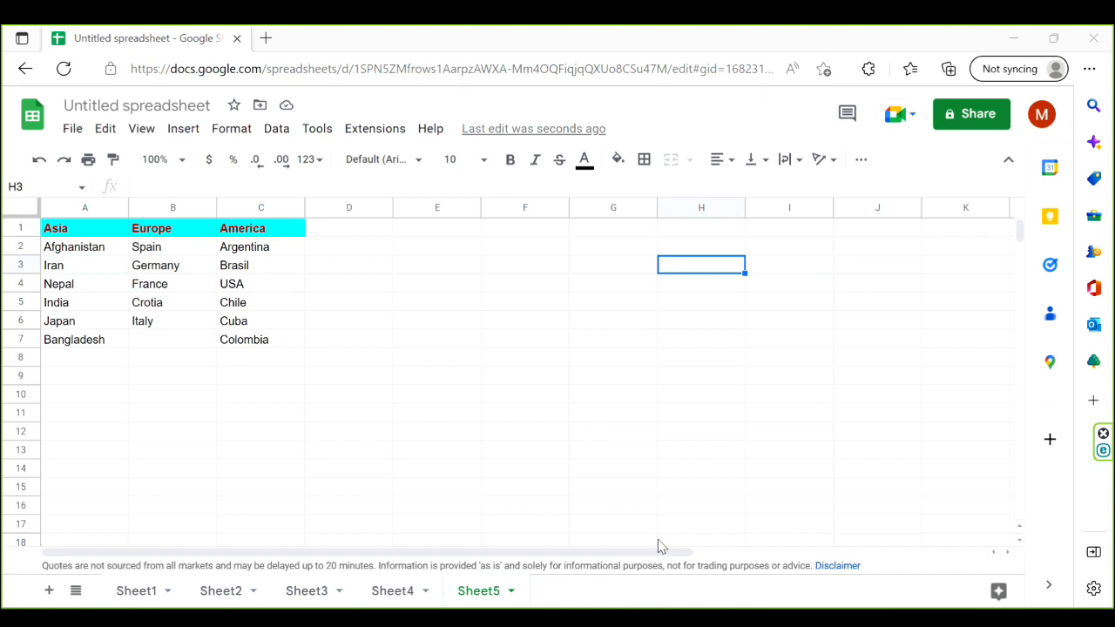
- Add a data validation rule to cell F1 using the Dropdown (from a range) criterion
{"action": "left_click", "coordinate": [525, 234]}
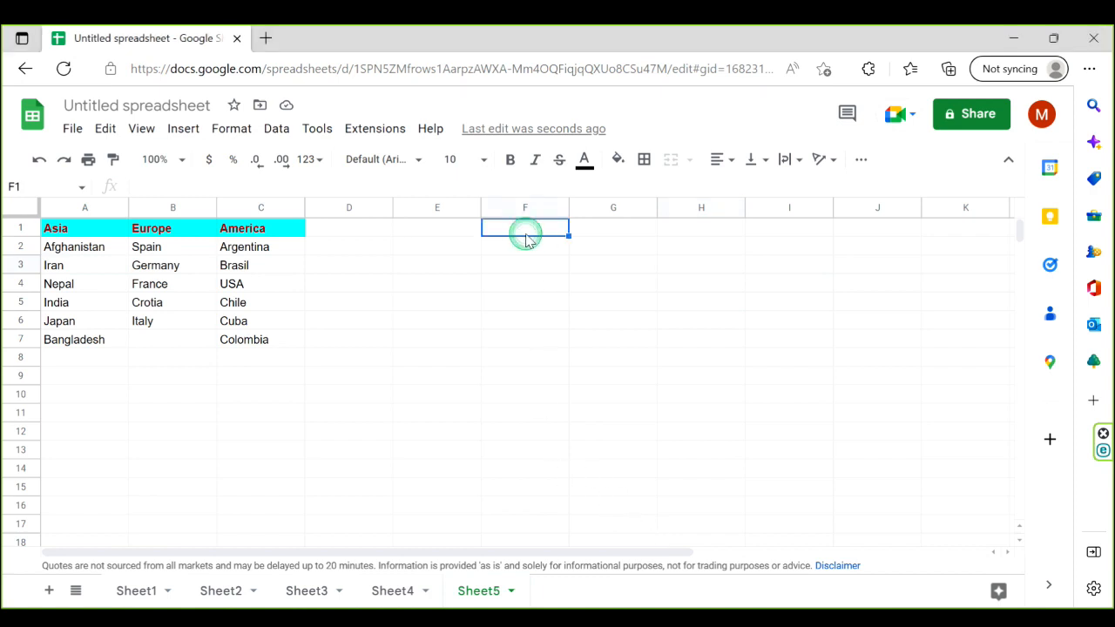
{"action": "left_click", "coordinate": [278, 130]}
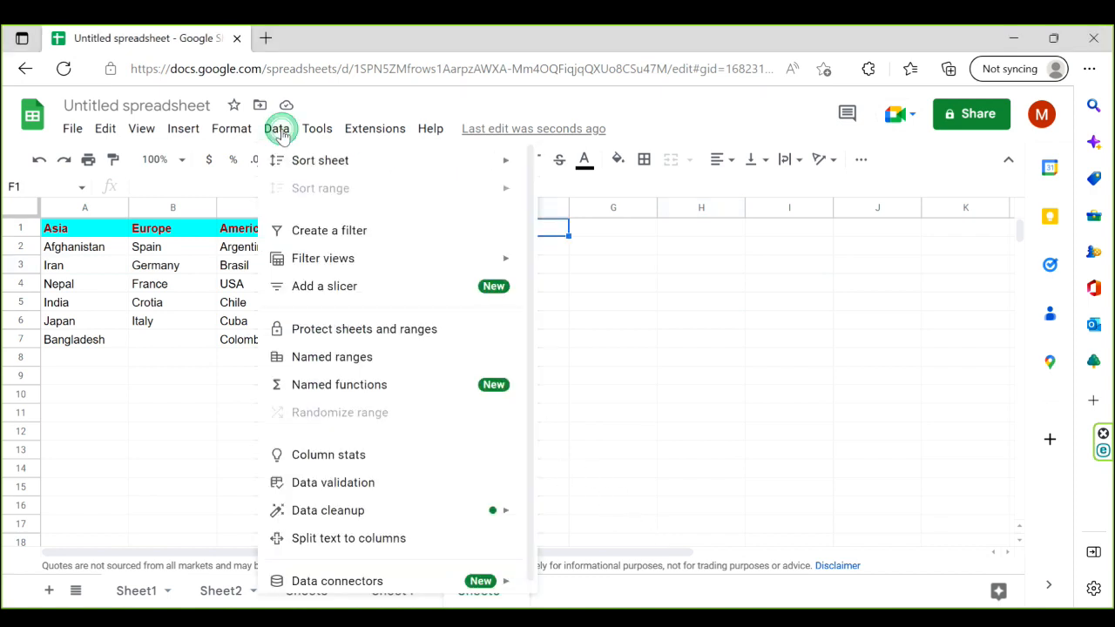
{"action": "left_click", "coordinate": [423, 486]}
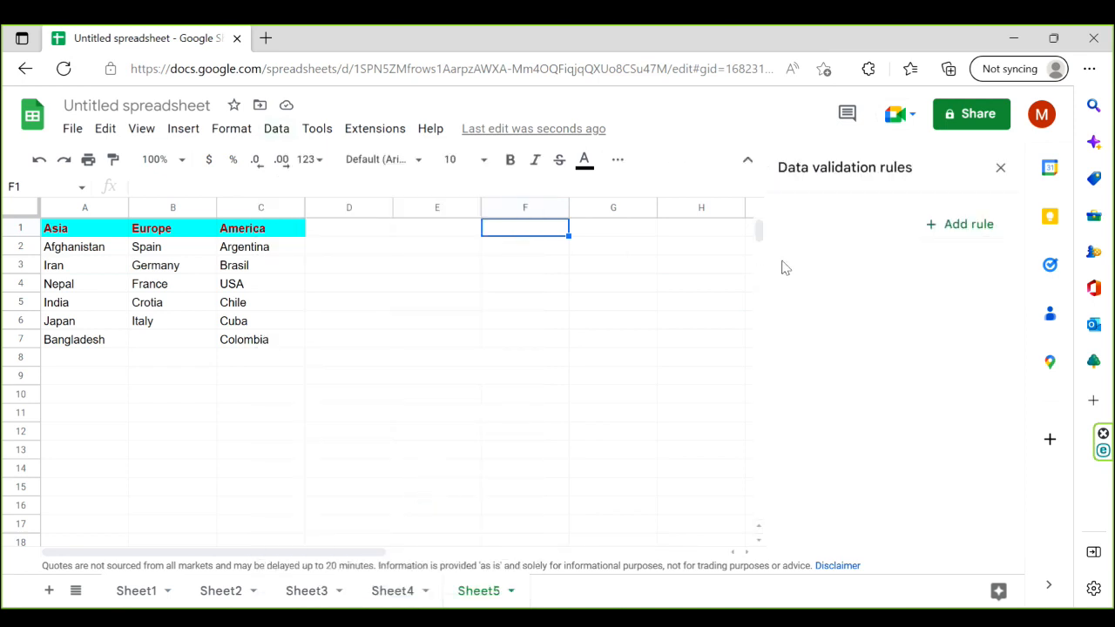
{"action": "left_click", "coordinate": [984, 237]}
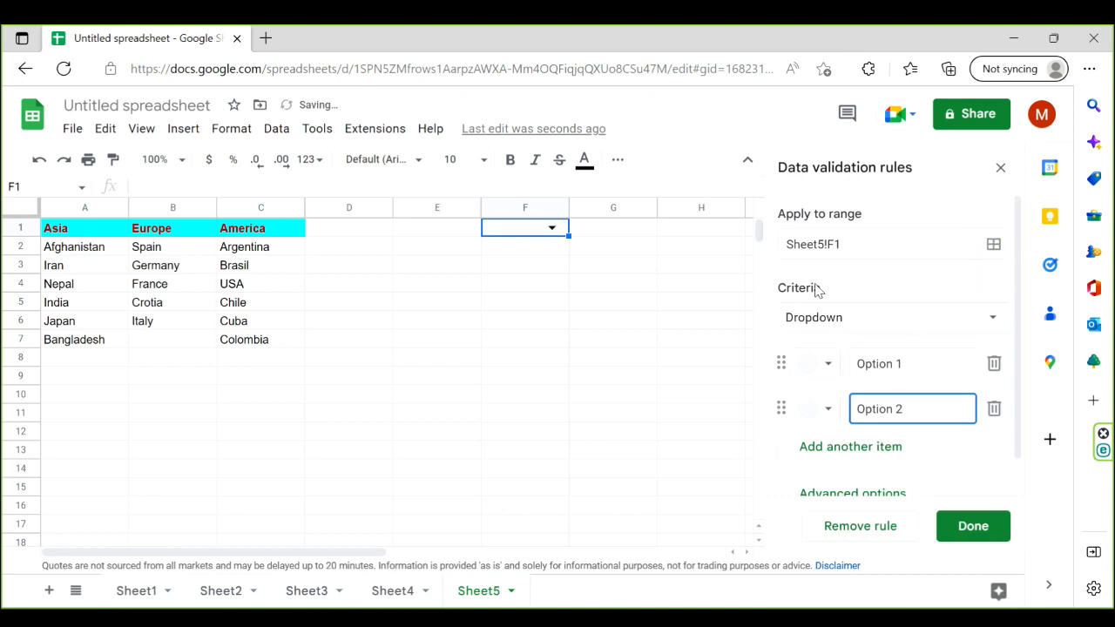
{"action": "left_click", "coordinate": [995, 321]}
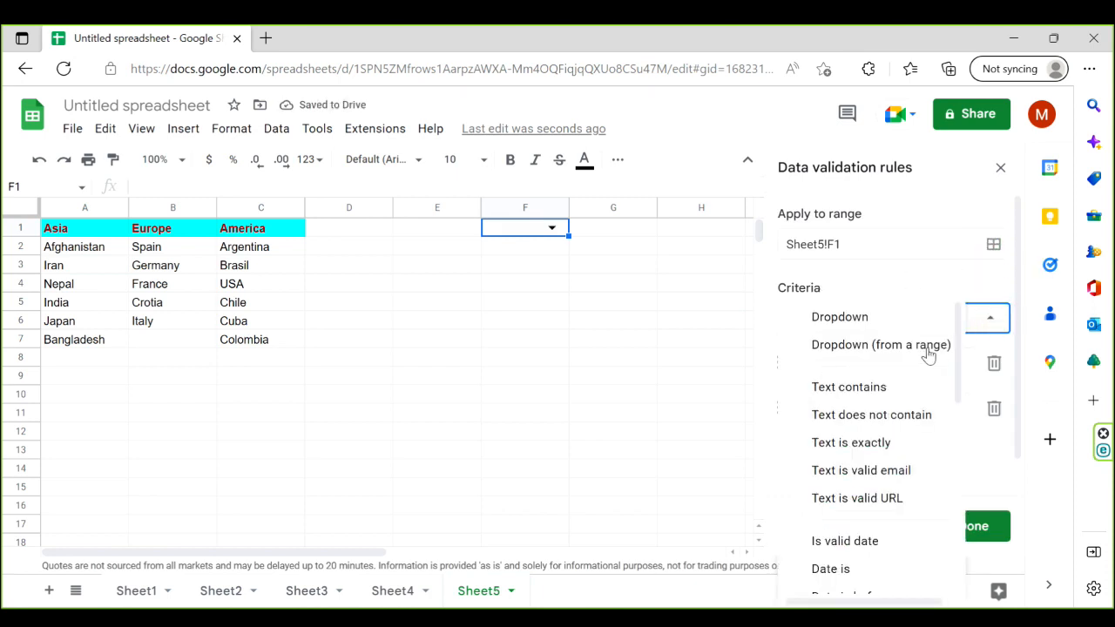
{"action": "left_click", "coordinate": [927, 348]}
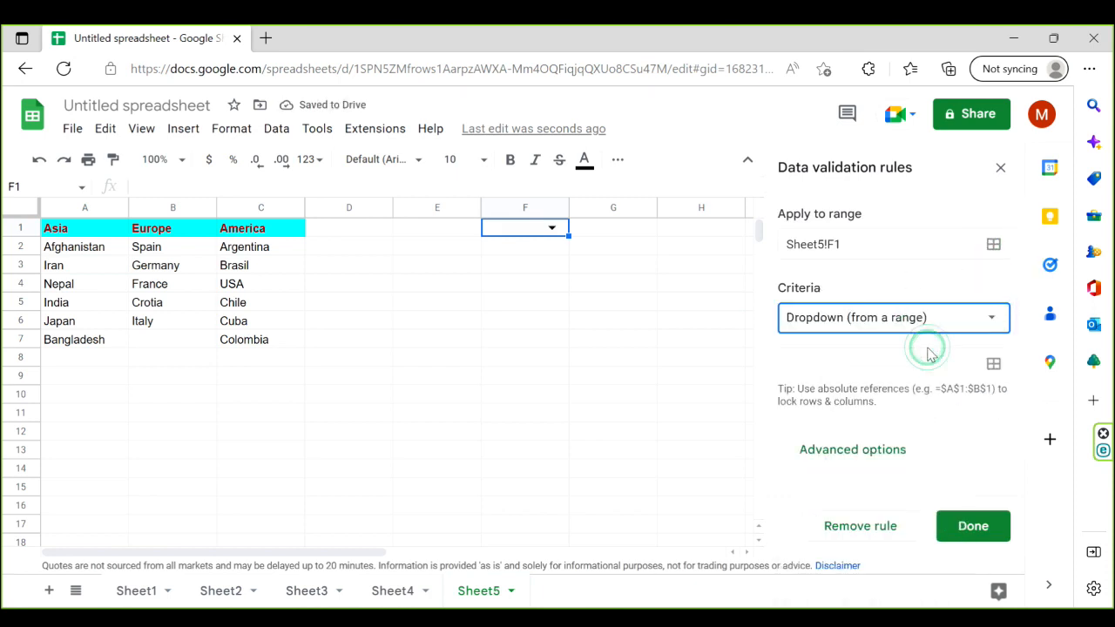
- Set the continent headers in Sheet5!A1:C1 as the dropdown's source, save the rule and check the choices in F1
{"action": "left_click", "coordinate": [994, 365]}
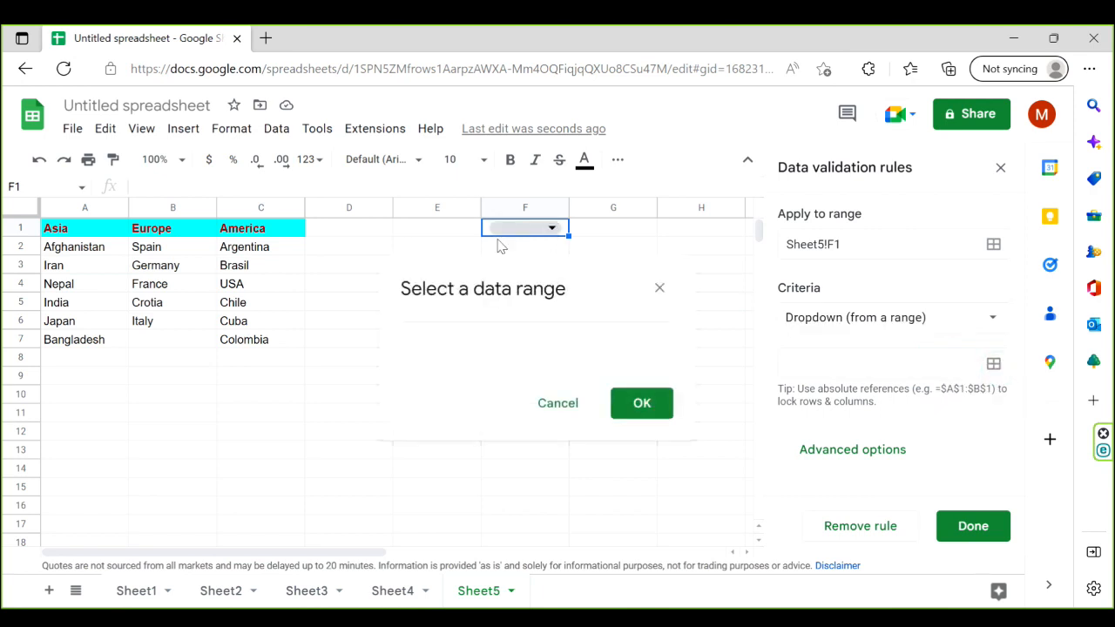
{"action": "left_click_drag", "start_coordinate": [105, 233], "coordinate": [258, 237]}
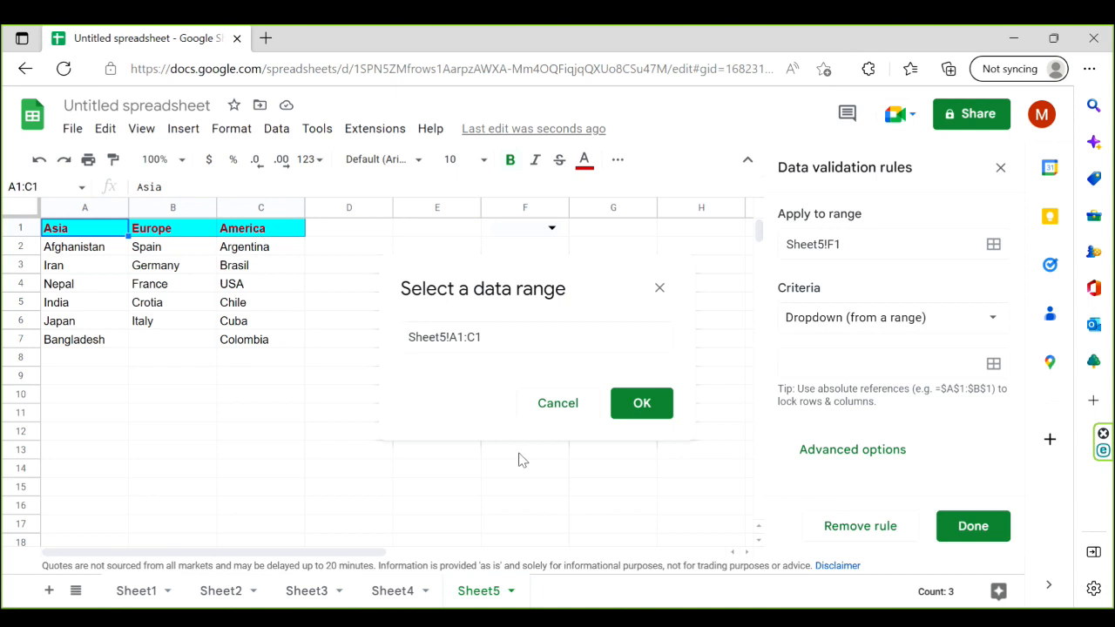
{"action": "left_click", "coordinate": [654, 406]}
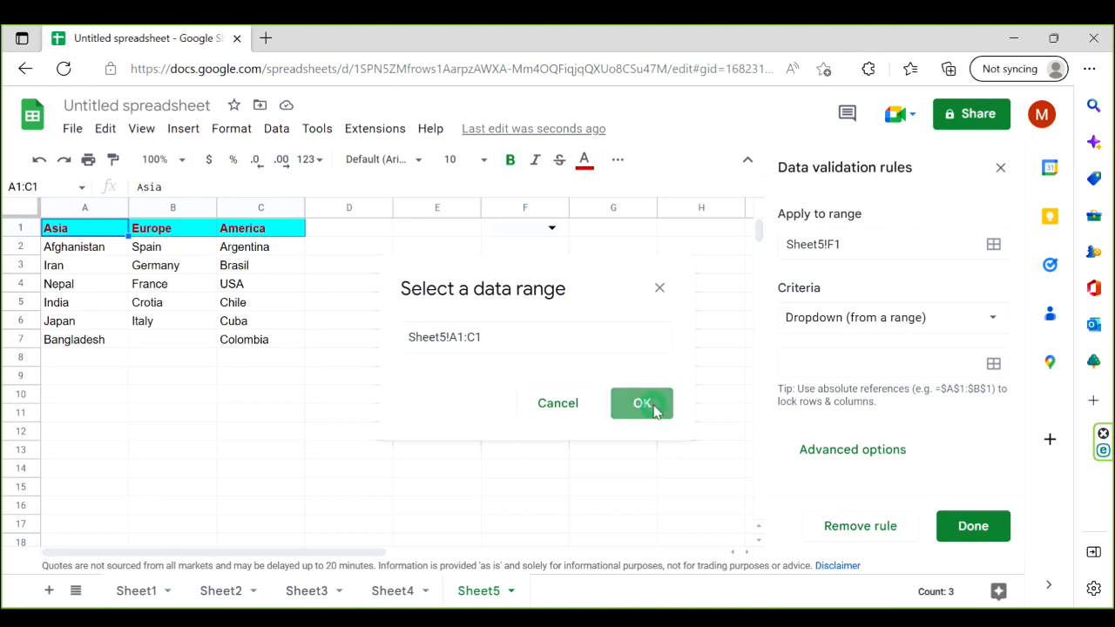
{"action": "left_click", "coordinate": [1002, 532]}
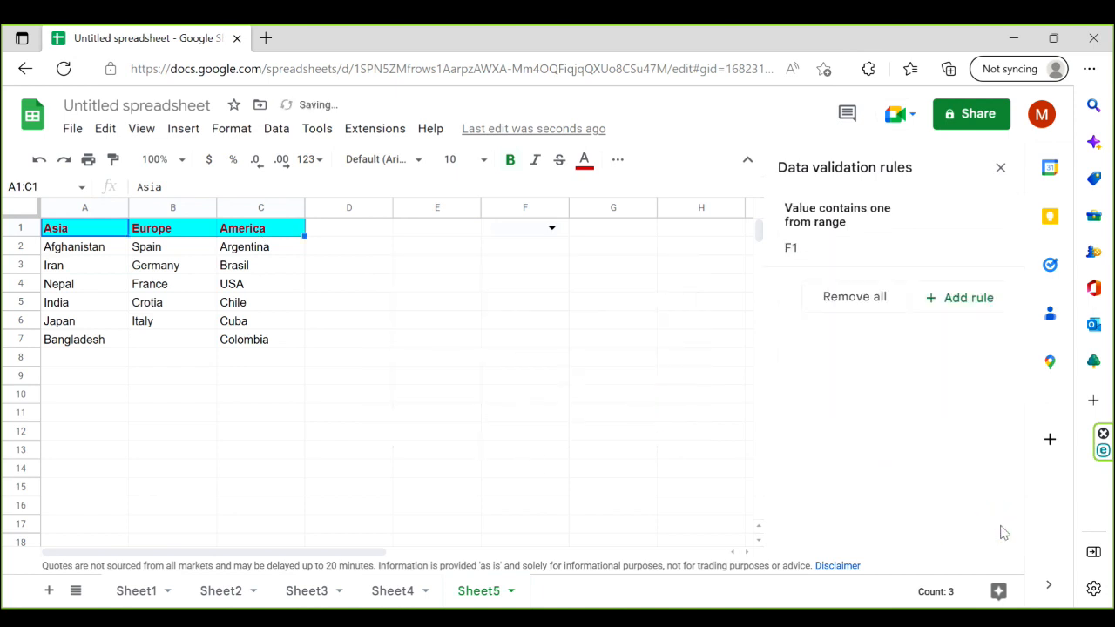
{"action": "left_click", "coordinate": [1000, 168]}
{"action": "left_click", "coordinate": [551, 230]}
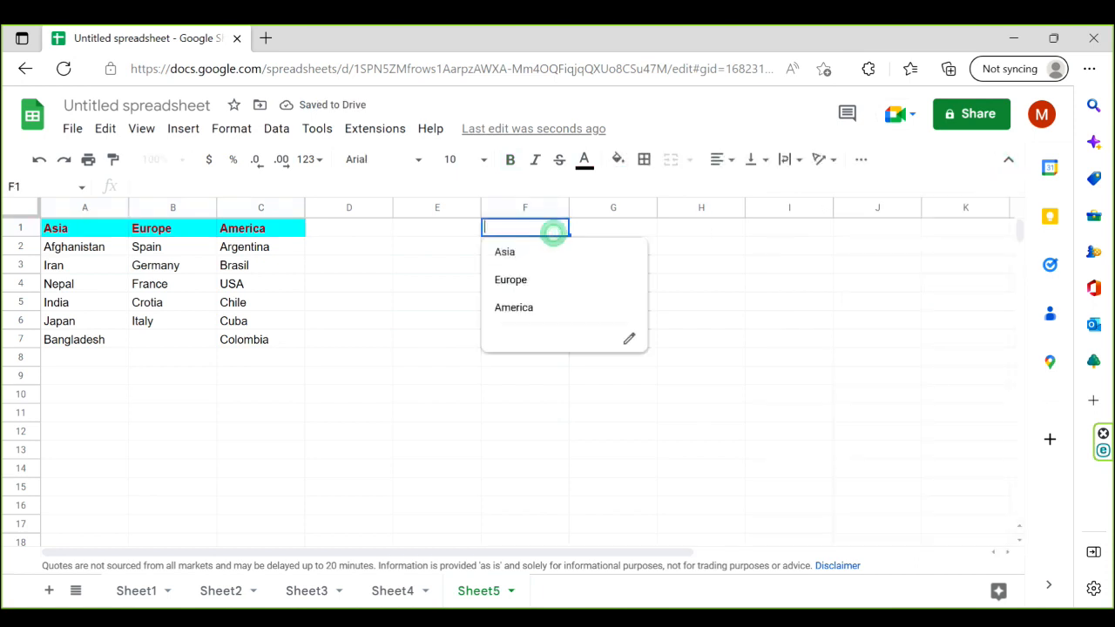
{"action": "left_click", "coordinate": [445, 285]}
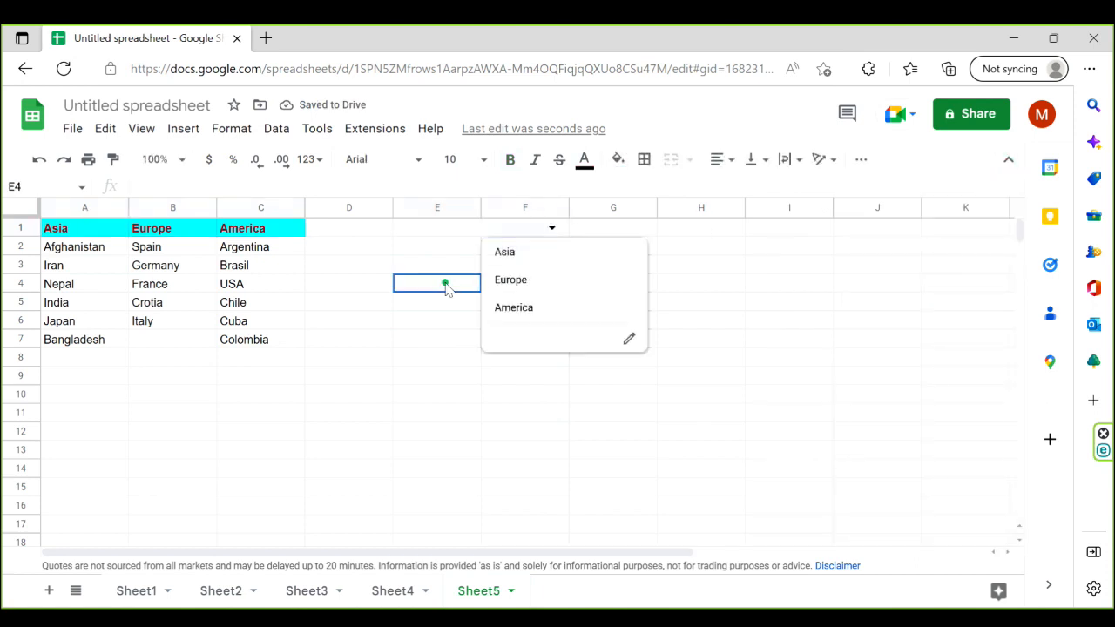
- Begin an array formula in D1 that returns the Asian countries when F1 matches A1: =ARRAYFORMULA(IF(F1=A1,A2:A7,
{"action": "left_click", "coordinate": [364, 231]}
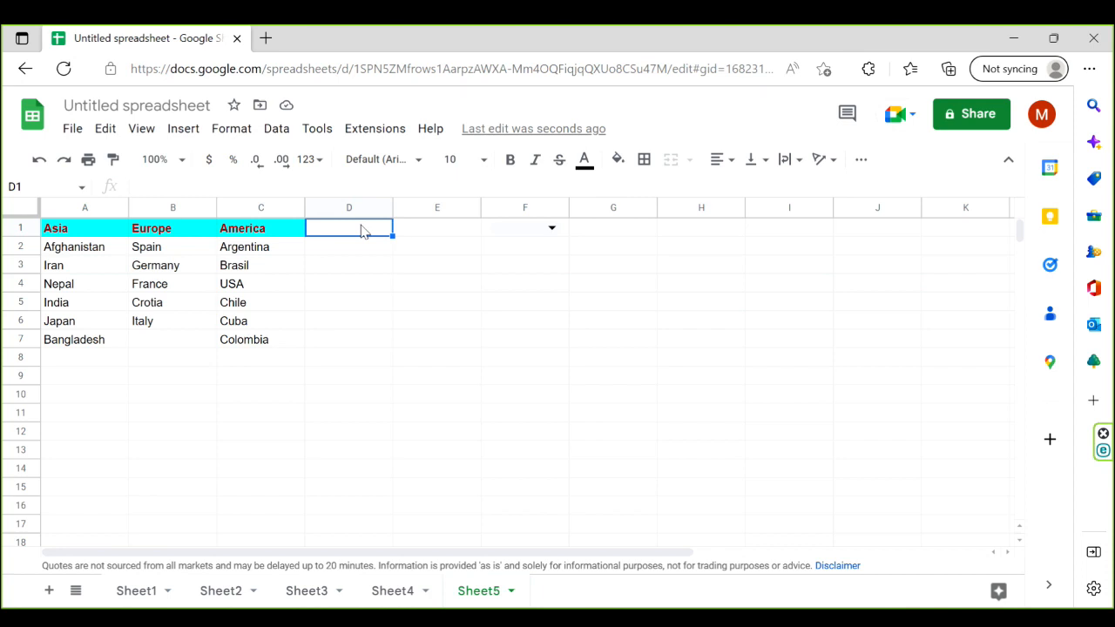
{"action": "type", "text": "="}
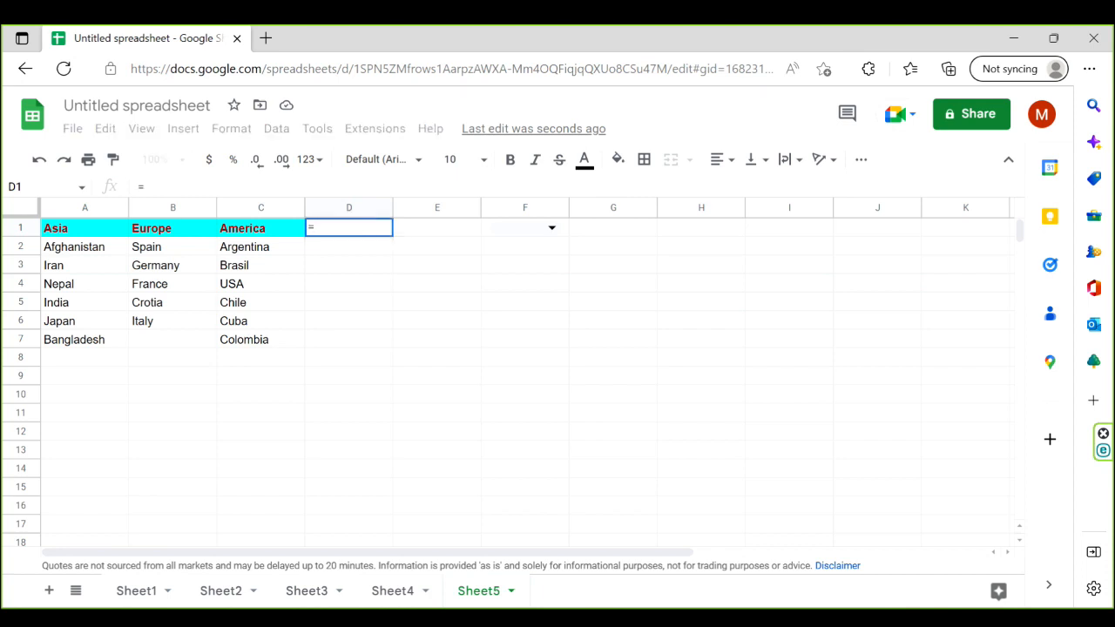
{"action": "type", "text": "arr"}
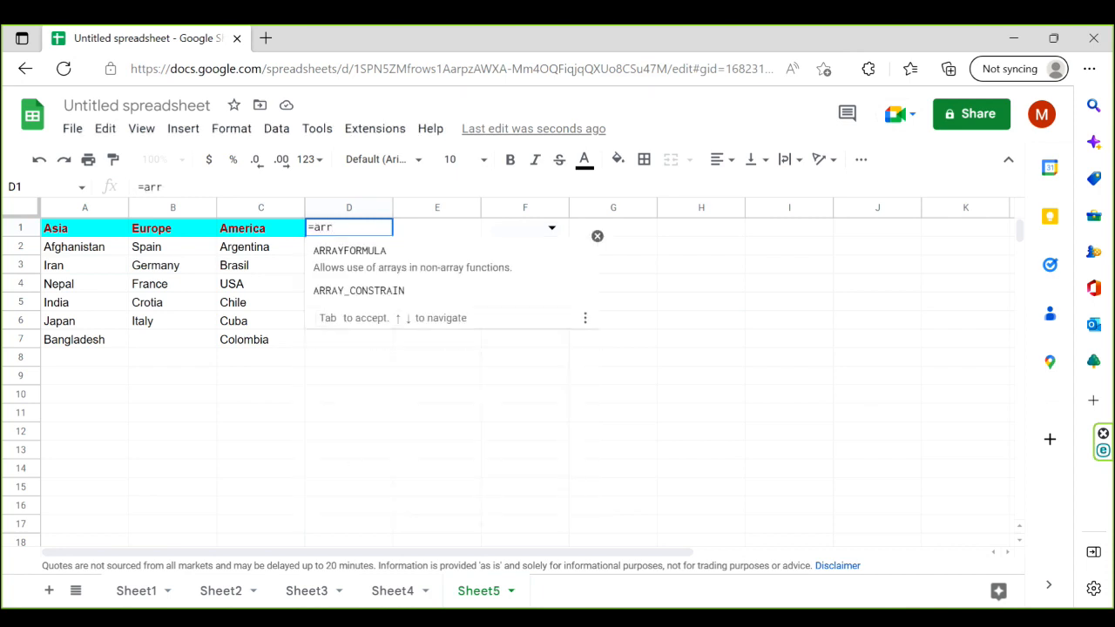
{"action": "key", "text": "Tab"}
{"action": "type", "text": "IF("}
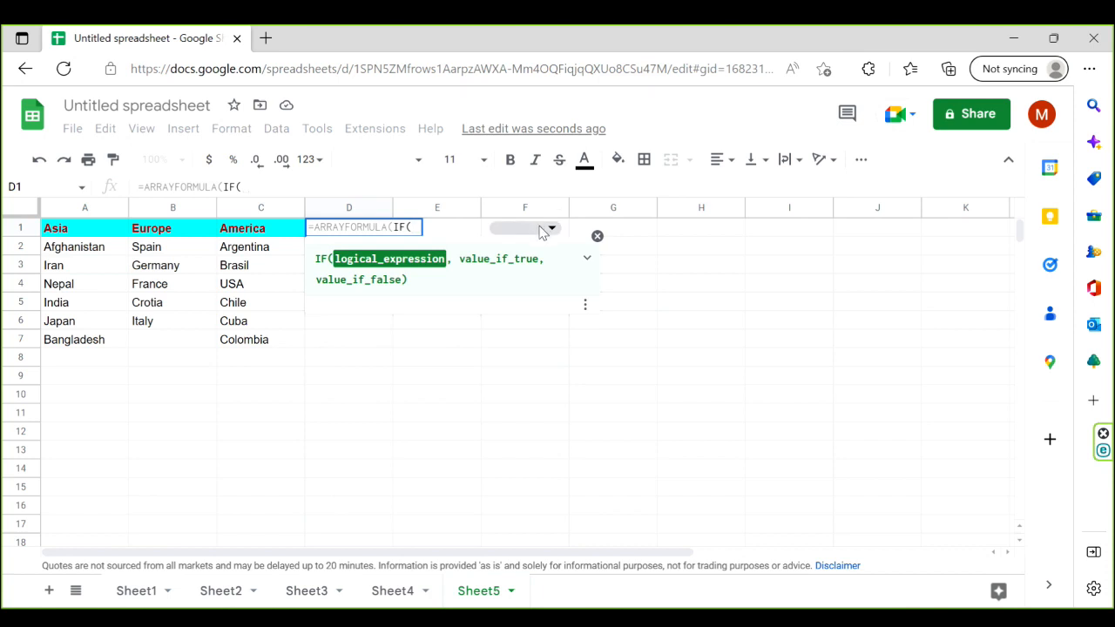
{"action": "left_click", "coordinate": [540, 231]}
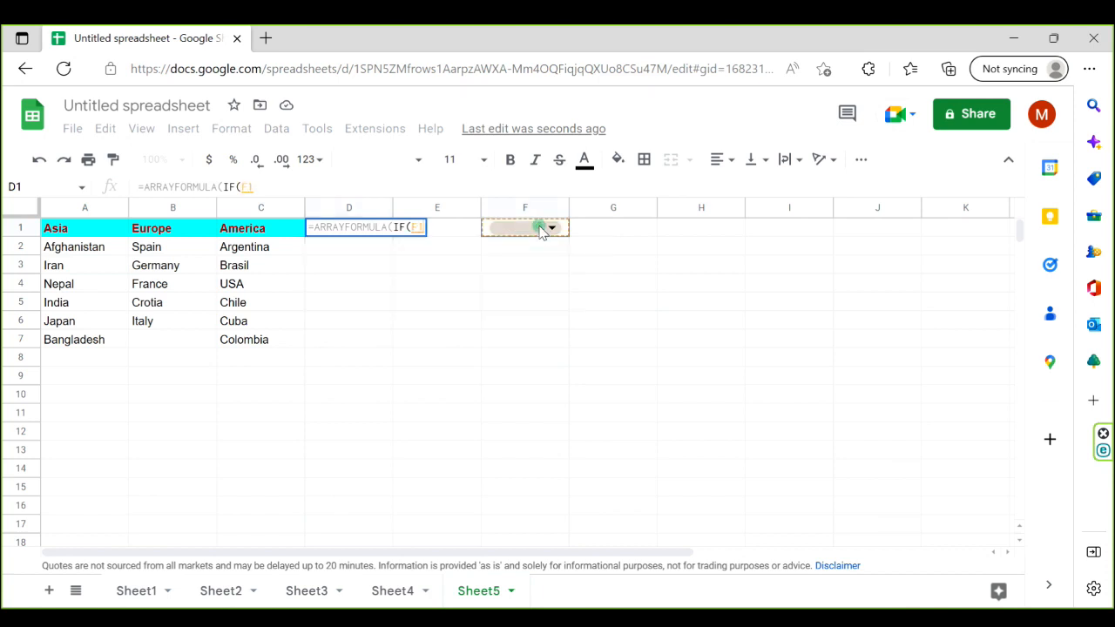
{"action": "type", "text": "="}
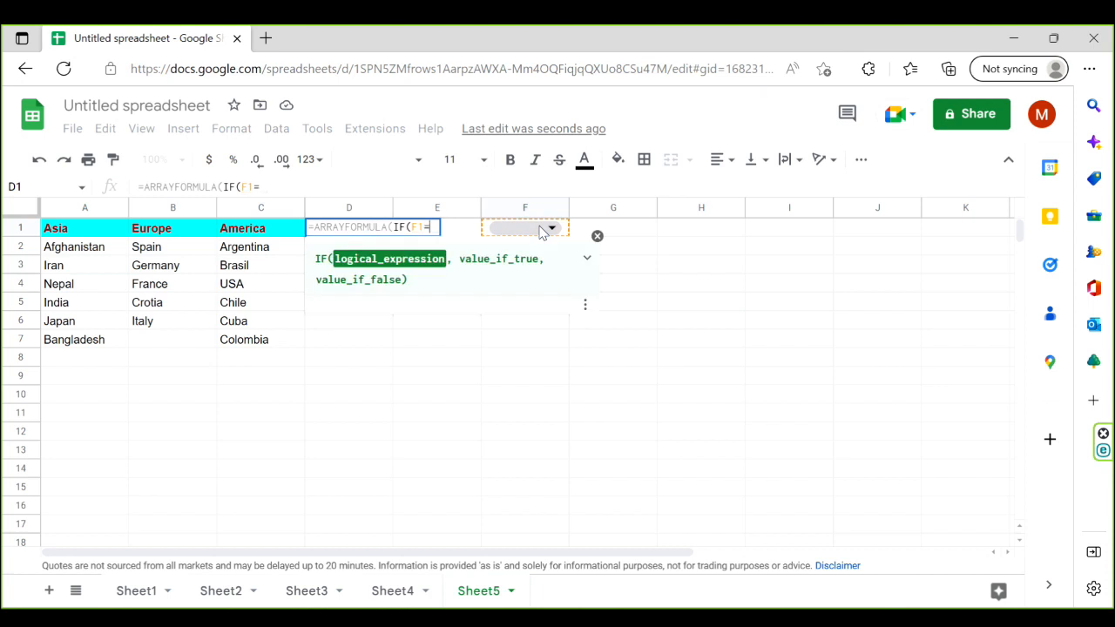
{"action": "left_click", "coordinate": [76, 231]}
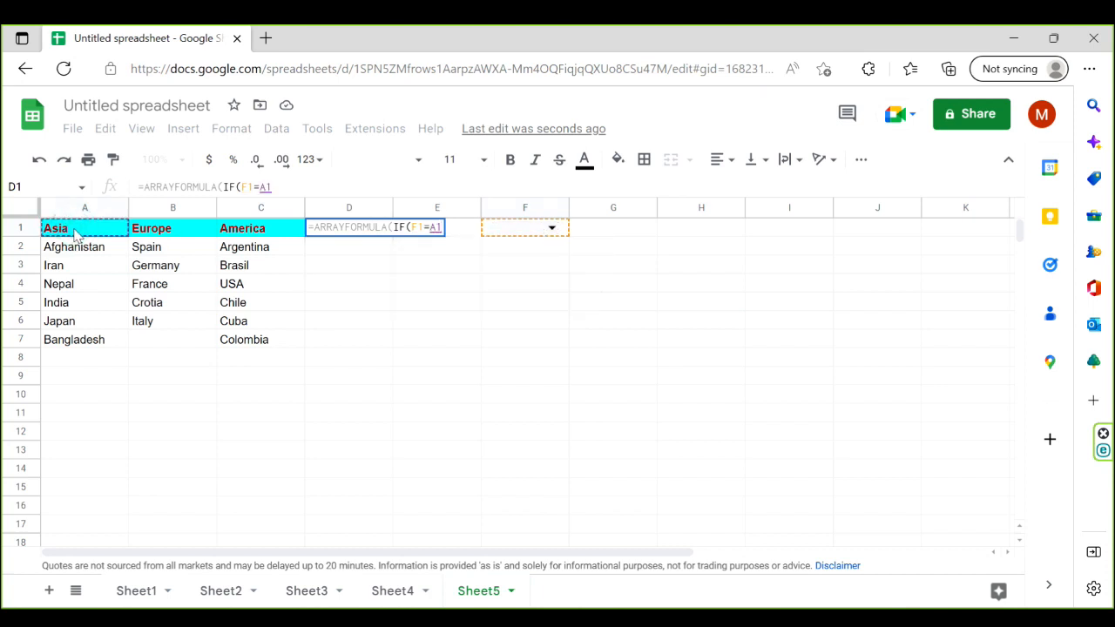
{"action": "type", "text": ","}
{"action": "left_click_drag", "start_coordinate": [82, 247], "coordinate": [90, 341]}
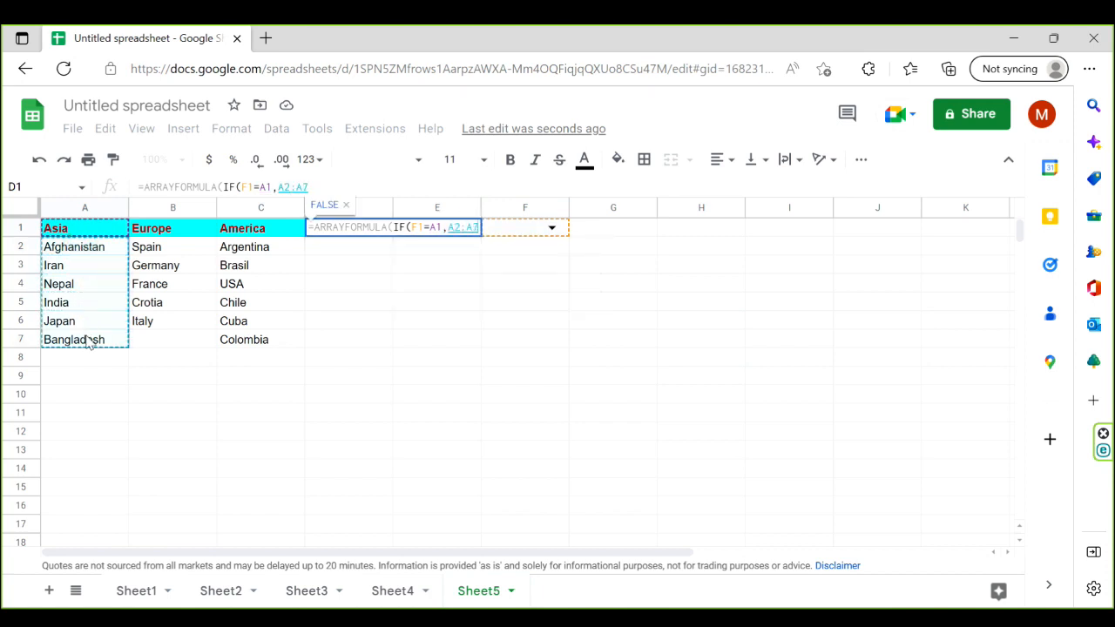
{"action": "type", "text": ","}
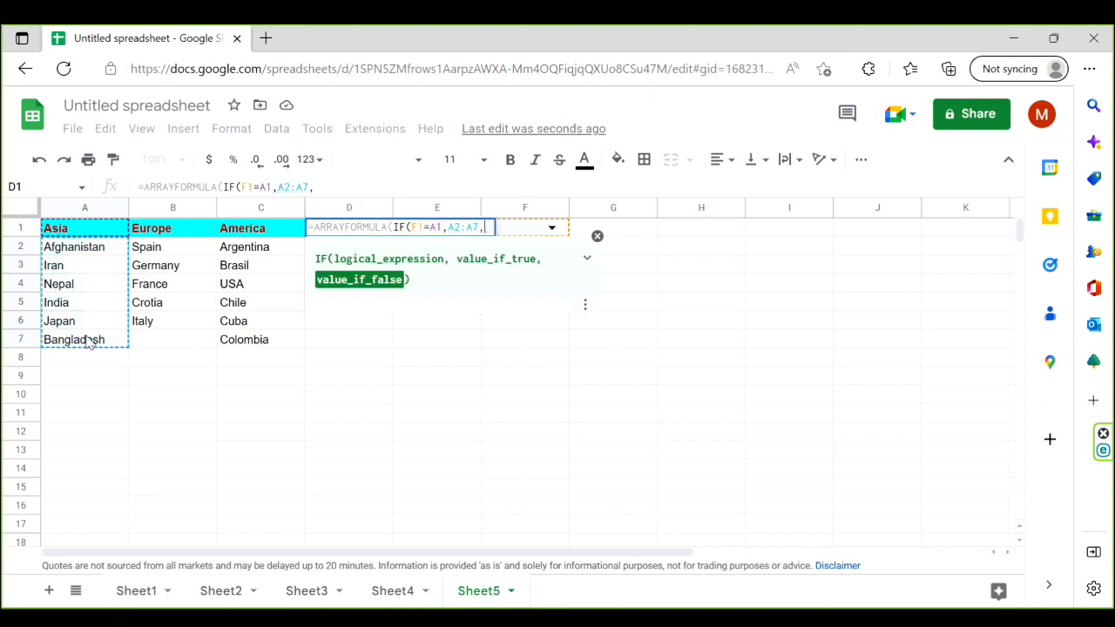
{"action": "type", "text": "if"}
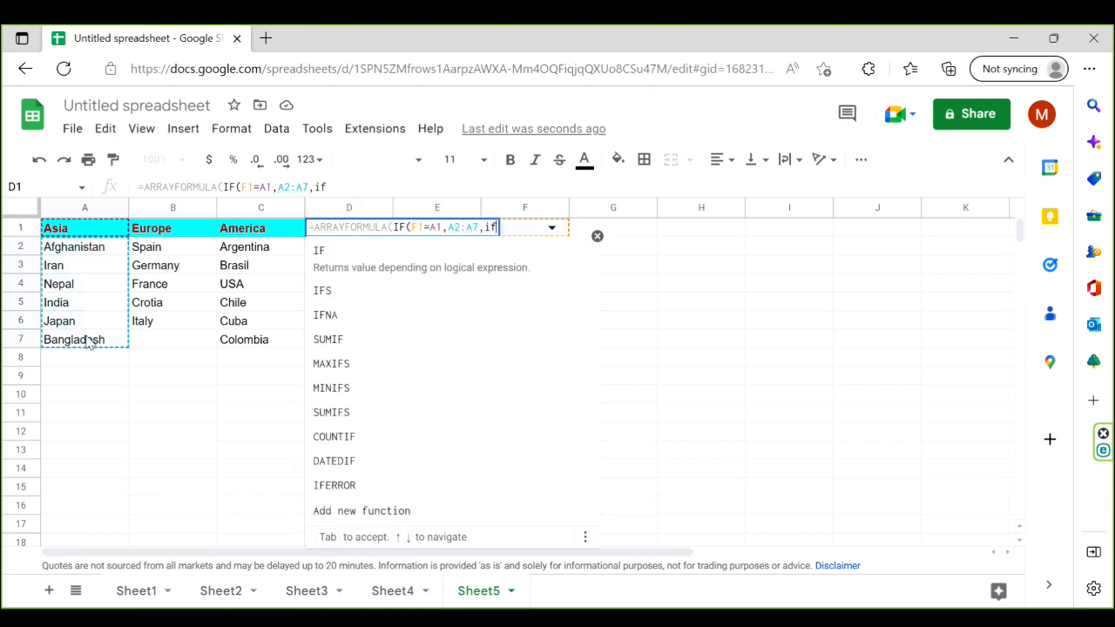
- Nest a second condition in the D1 formula for the European countries: IF(F1=B1,B2:B6,
{"action": "key", "text": "Tab"}
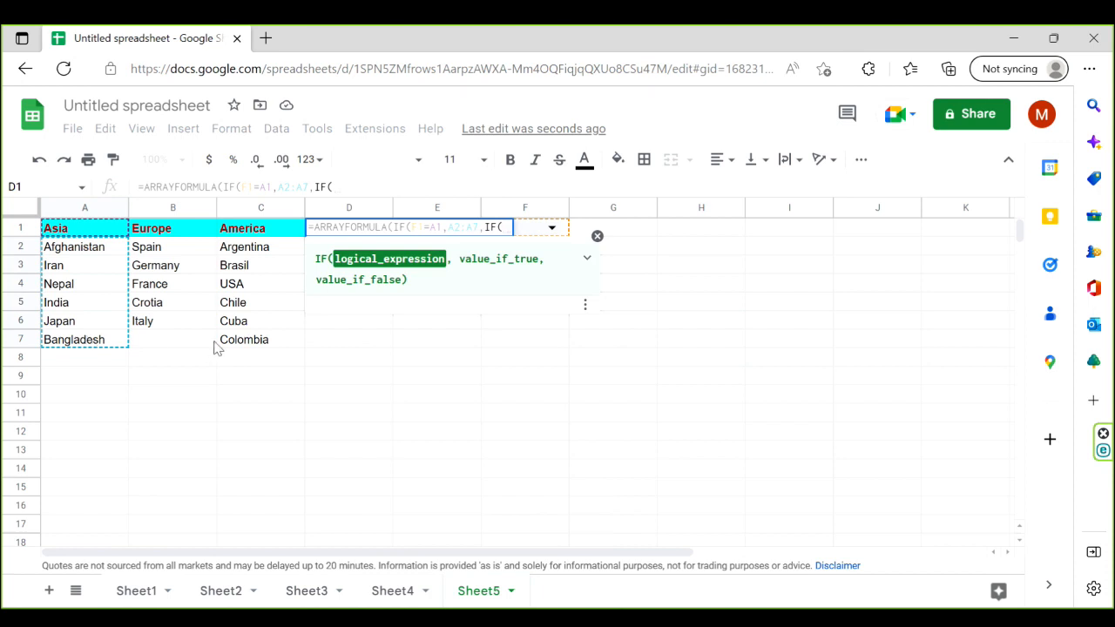
{"action": "left_click", "coordinate": [531, 228]}
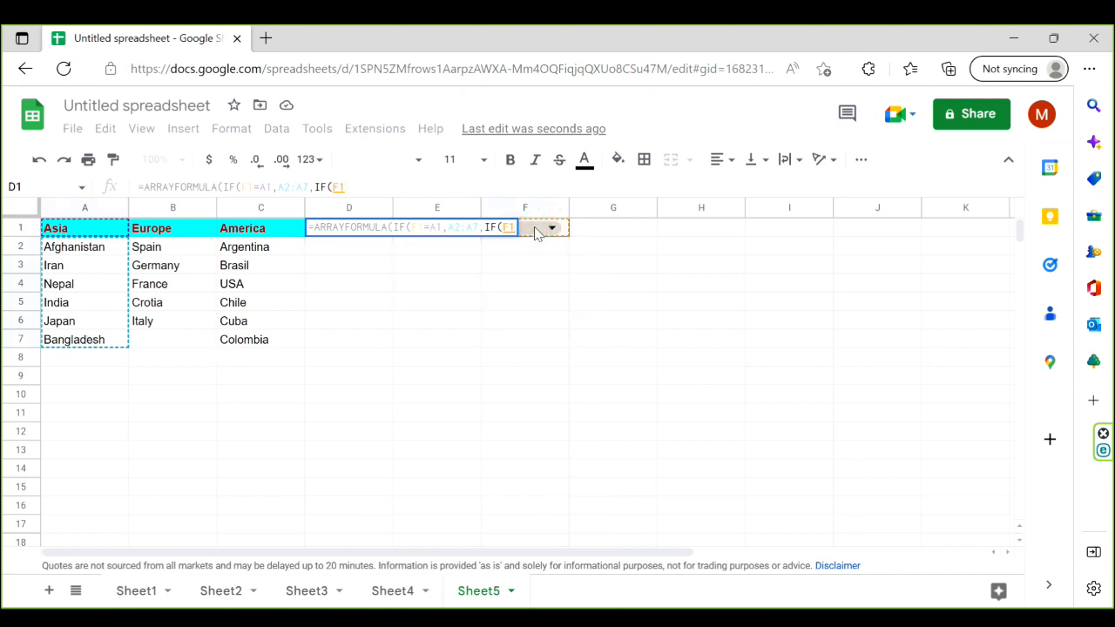
{"action": "type", "text": "="}
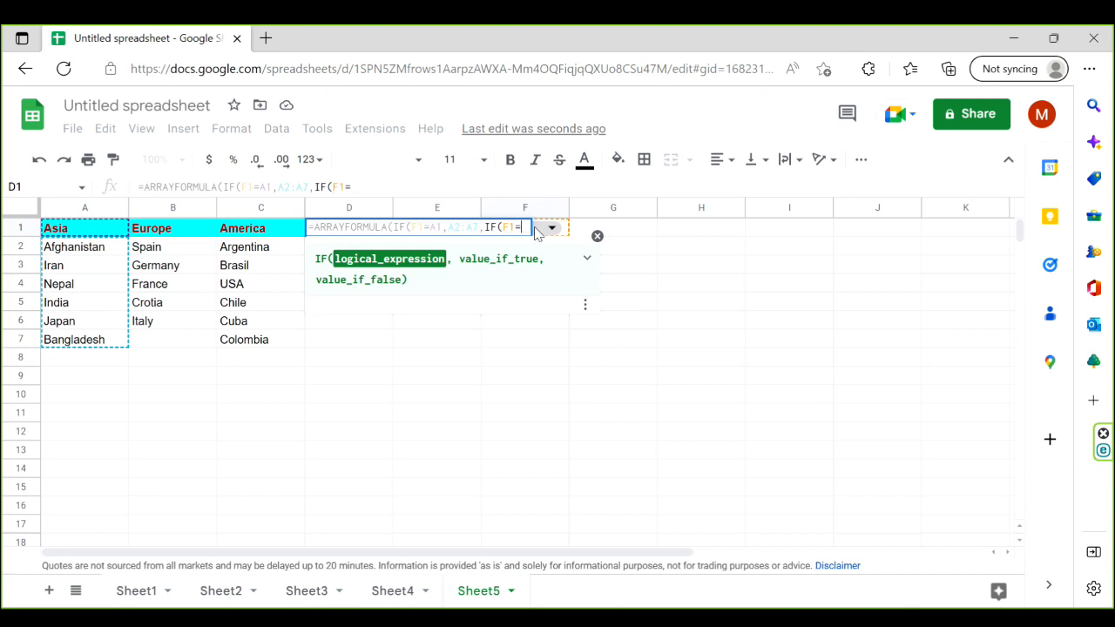
{"action": "left_click", "coordinate": [181, 231]}
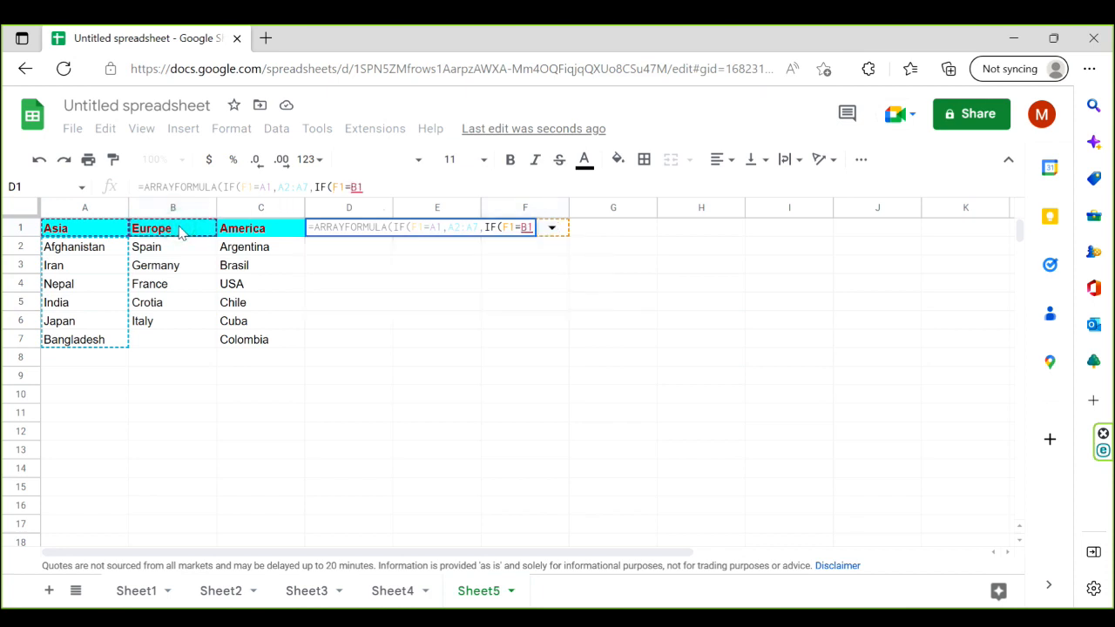
{"action": "type", "text": ","}
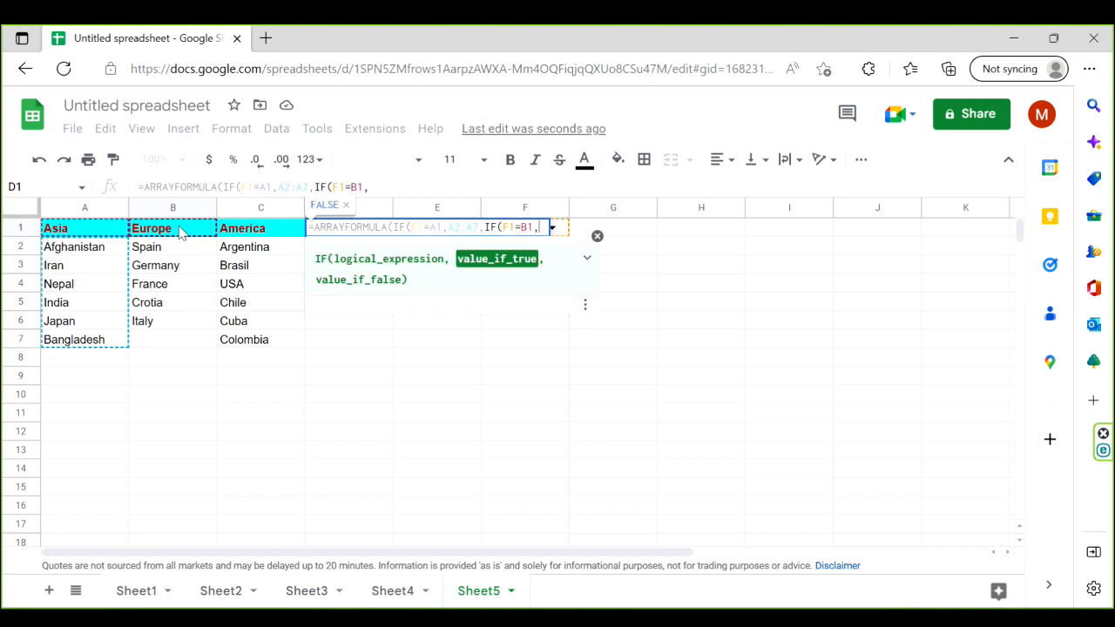
{"action": "left_click_drag", "start_coordinate": [169, 250], "coordinate": [170, 323]}
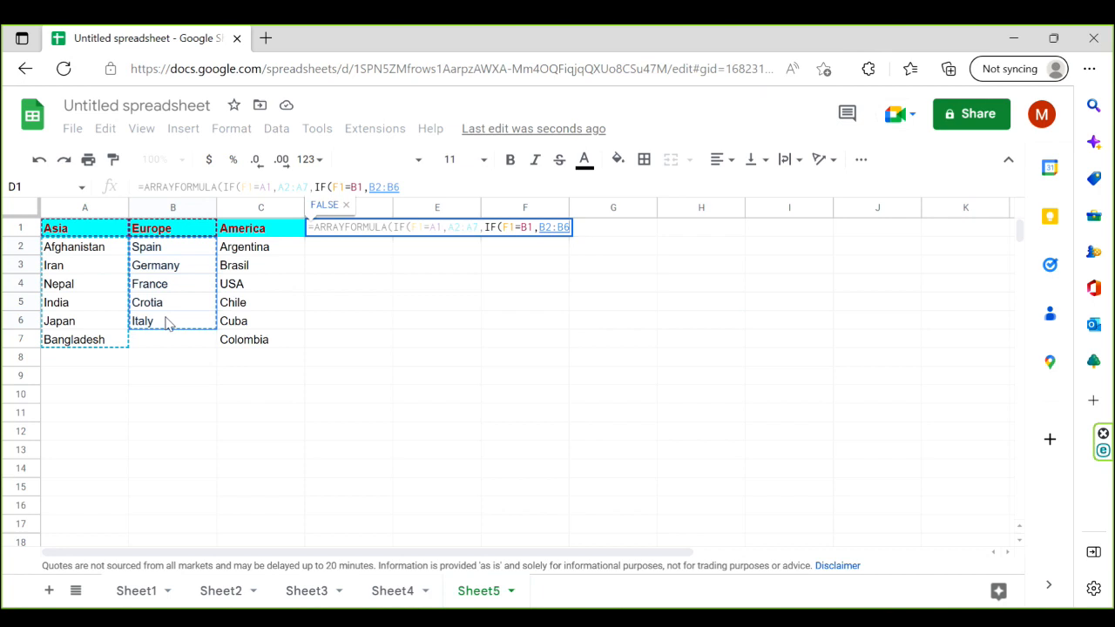
{"action": "type", "text": ","}
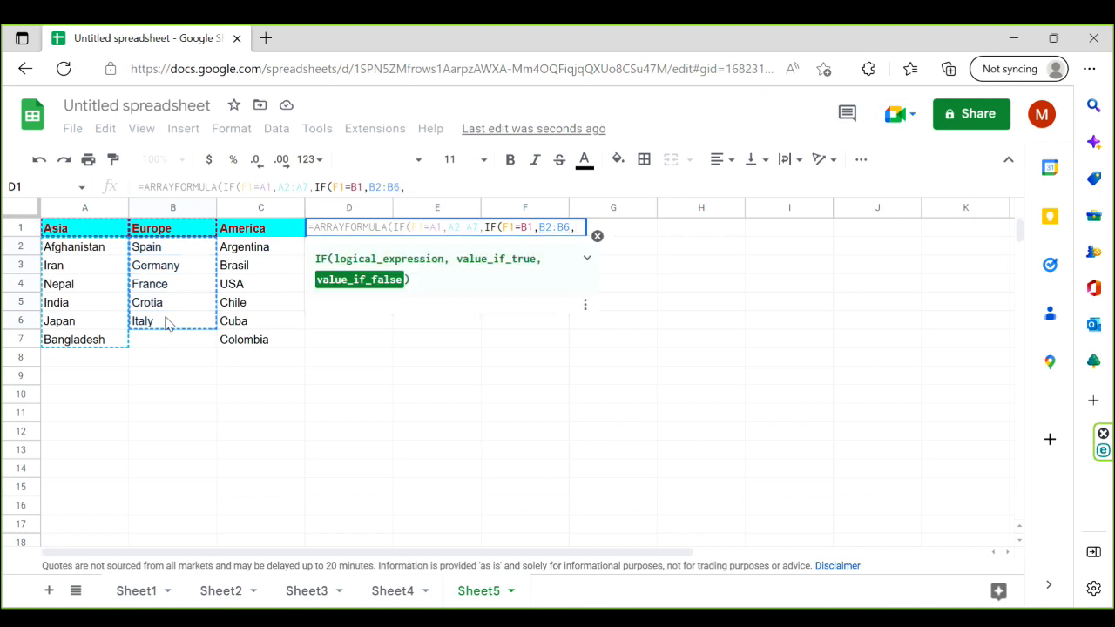
{"action": "type", "text": "if"}
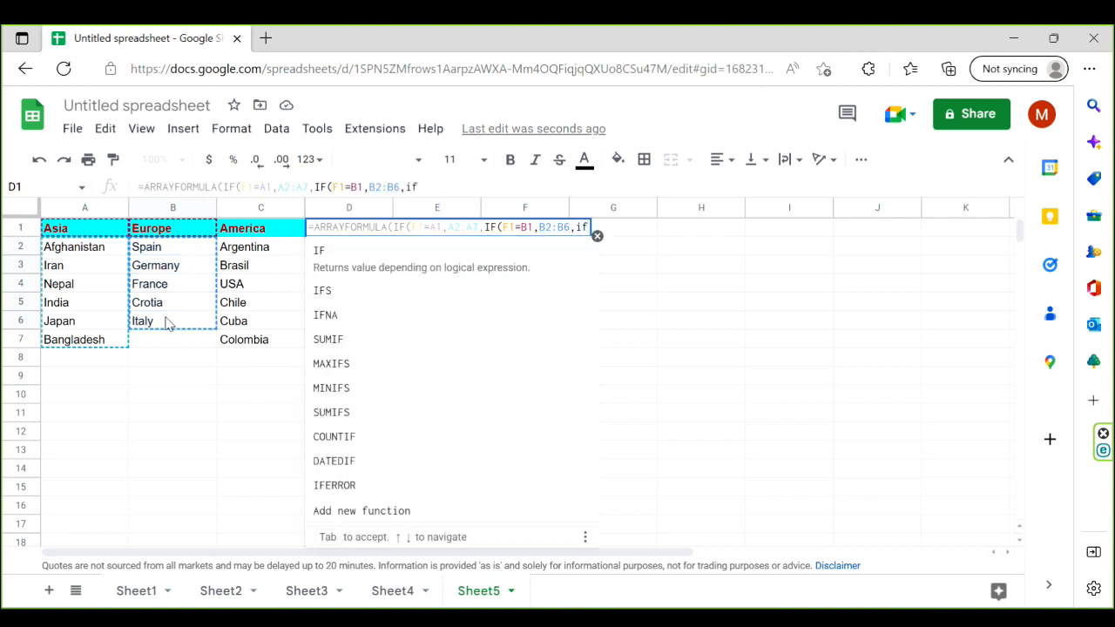
- Nest a third condition in the D1 formula for the American countries: IF(F1=C1,C2:C7,
{"action": "key", "text": "Tab"}
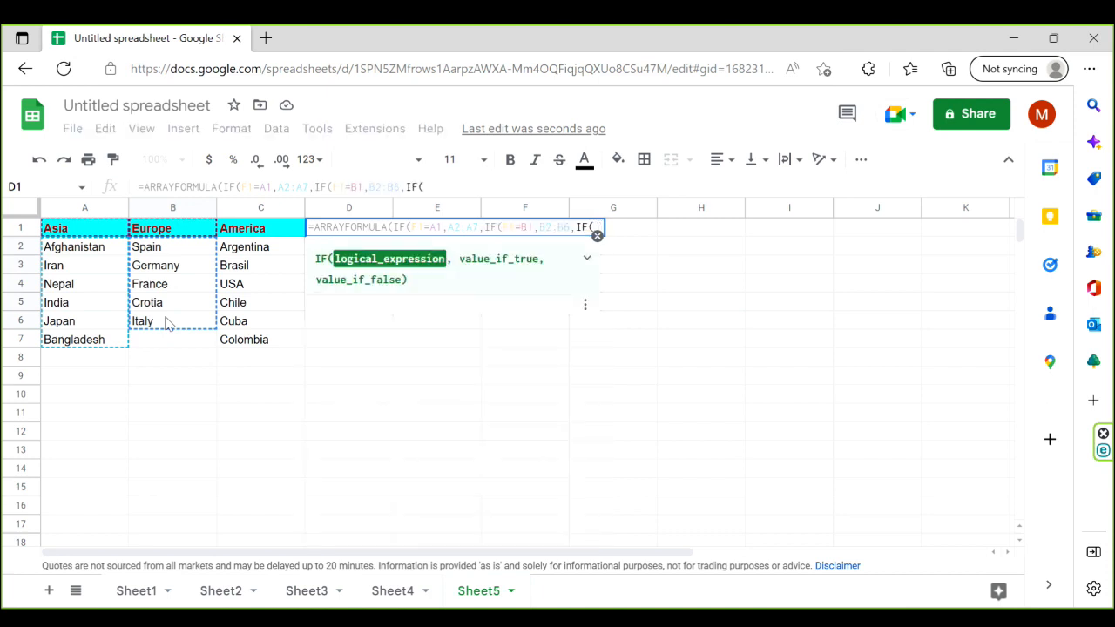
{"action": "left_click", "coordinate": [633, 228]}
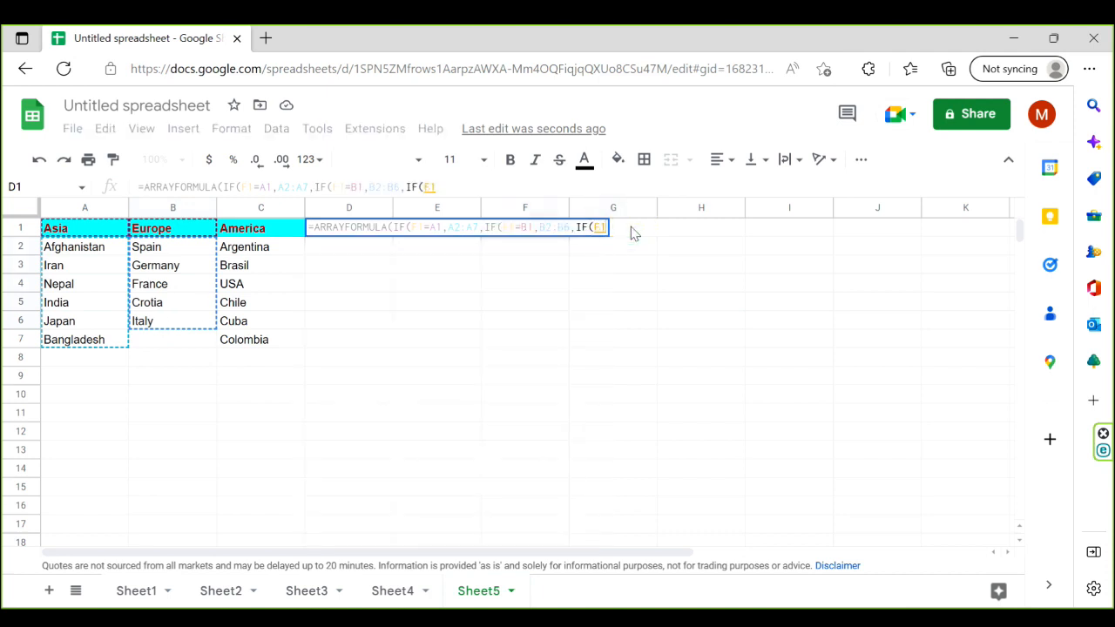
{"action": "type", "text": "="}
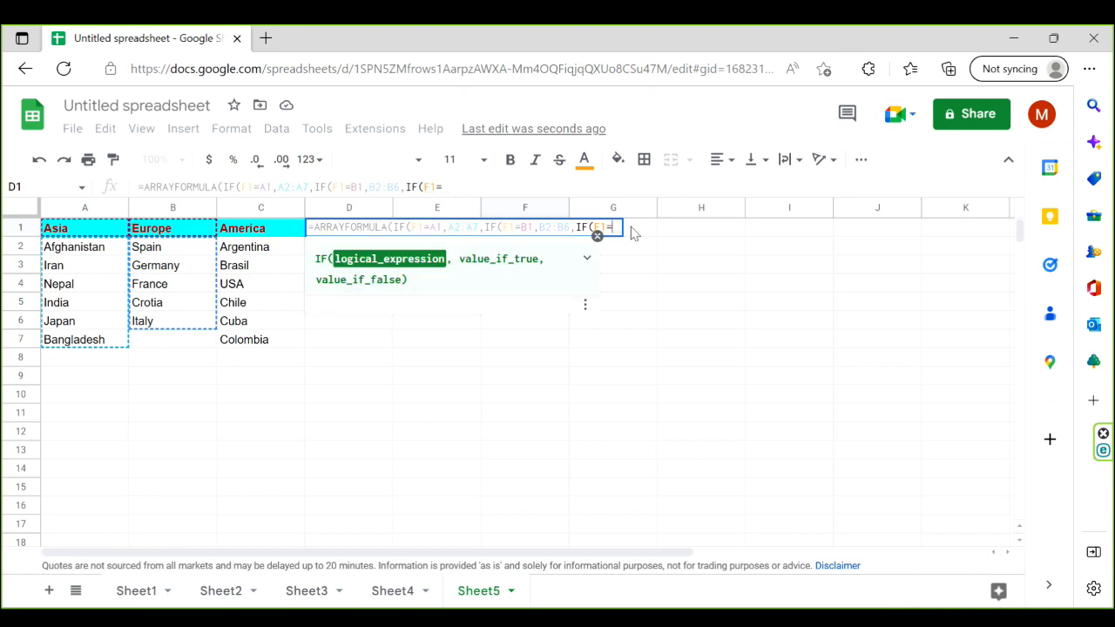
{"action": "left_click", "coordinate": [266, 230]}
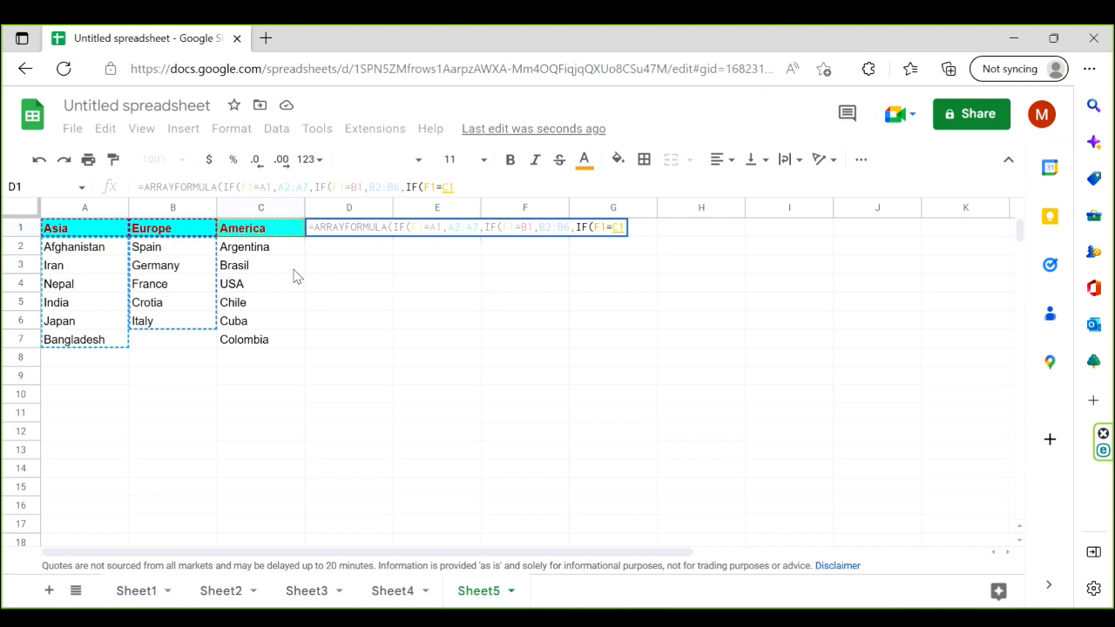
{"action": "type", "text": ","}
{"action": "left_click_drag", "start_coordinate": [261, 248], "coordinate": [266, 341]}
{"action": "type", "text": ","}
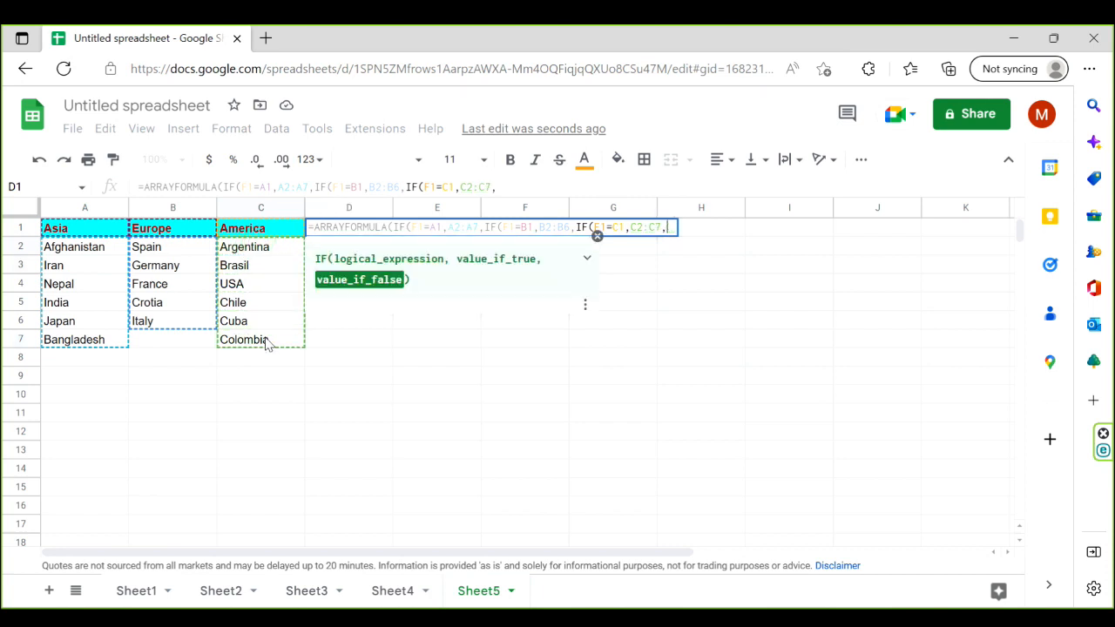
{"action": "type", "text": "\"\""}
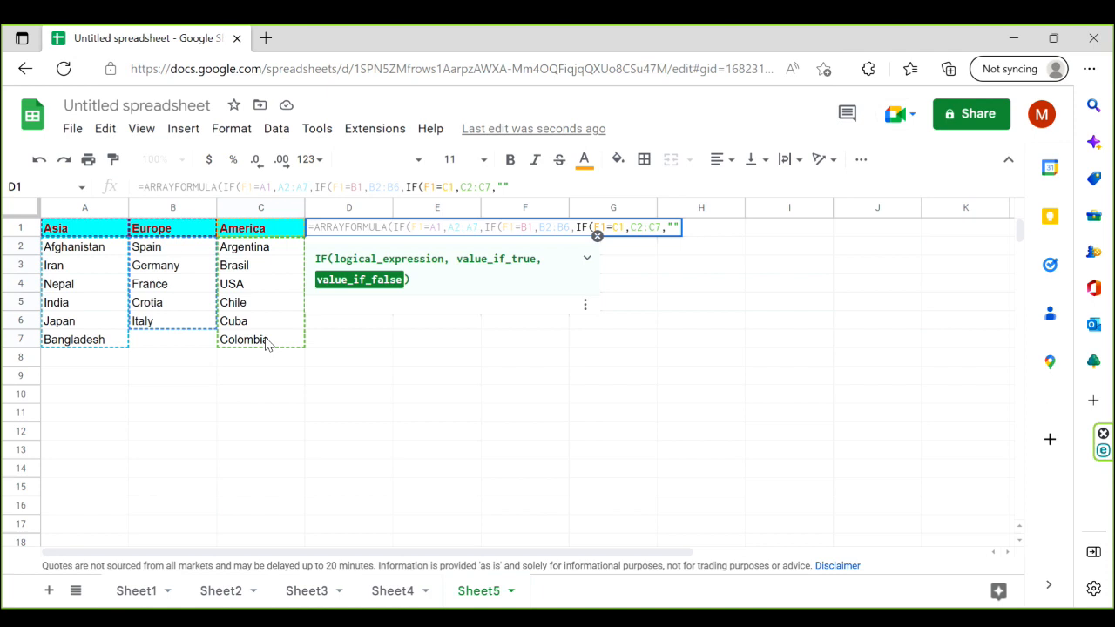
{"action": "type", "text": ")))"}
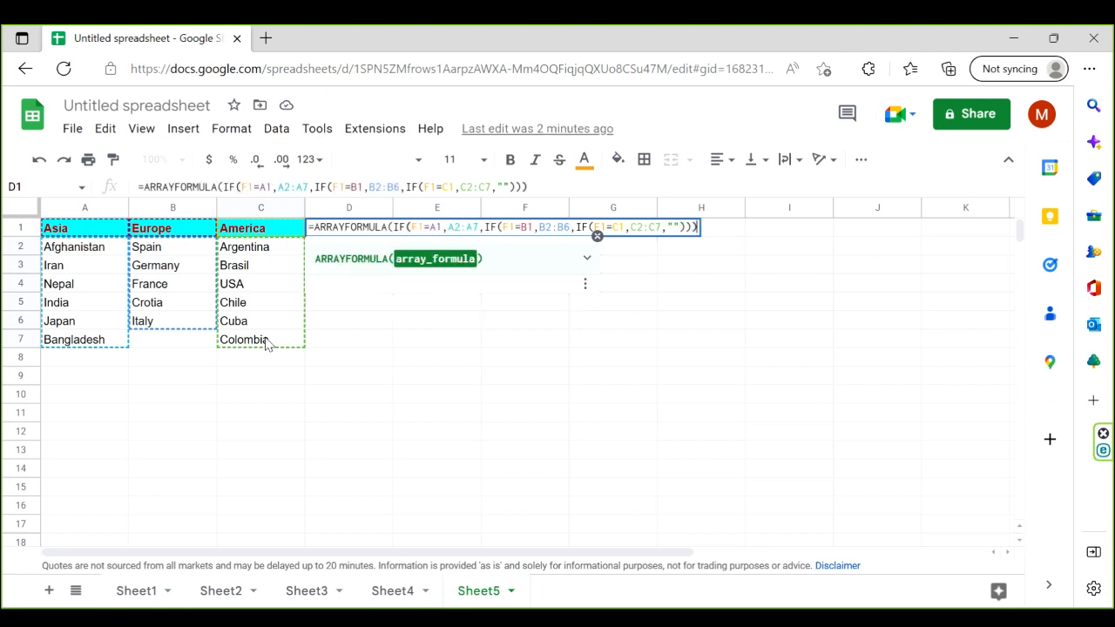
{"action": "type", "text": ")"}
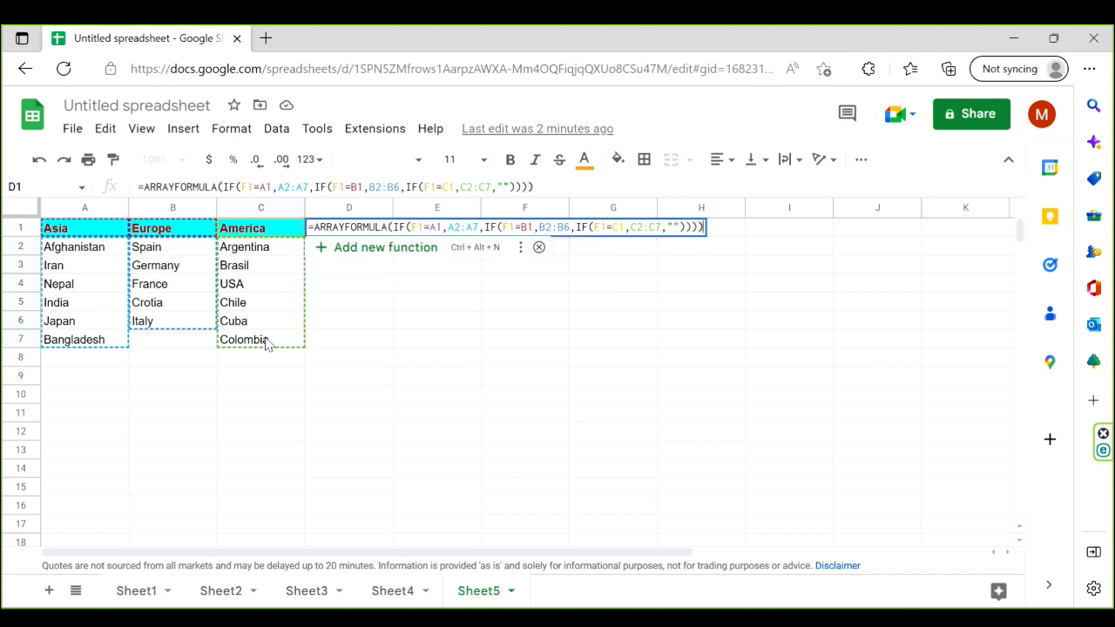
- Complete the D1 formula with "" as the final false value, close all four brackets, enter it and review it in the cell
{"action": "key", "text": "Return"}
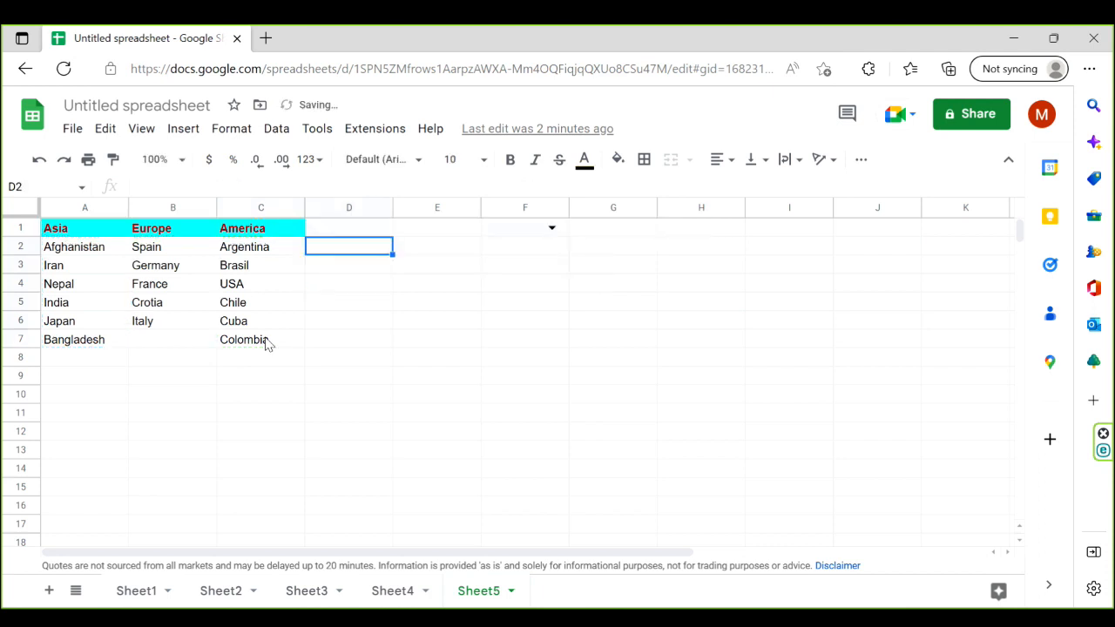
{"action": "left_click", "coordinate": [348, 229]}
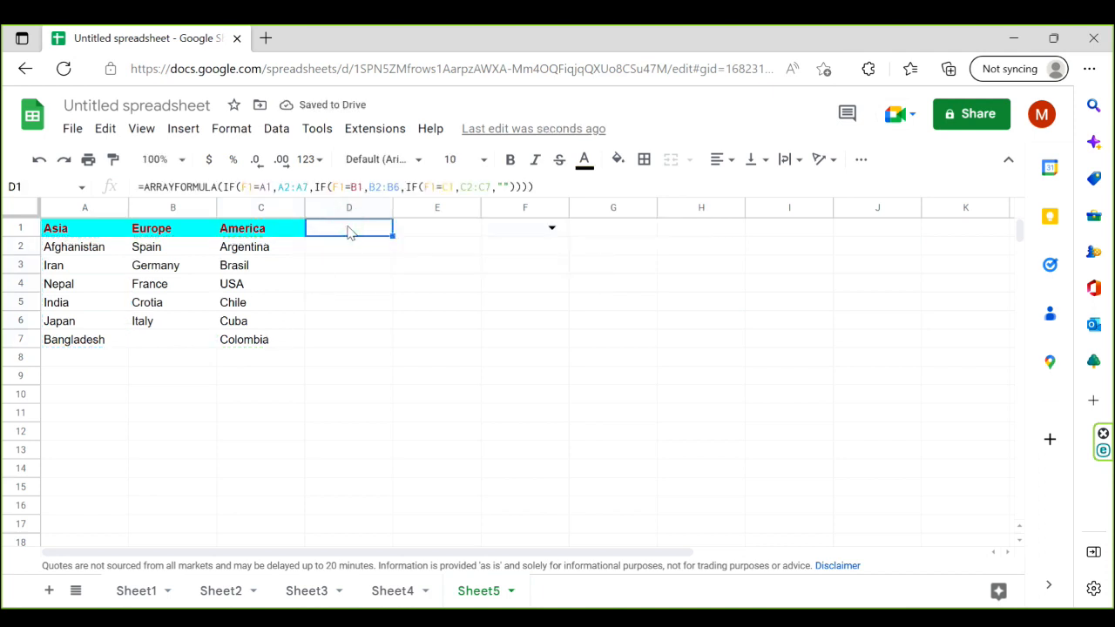
{"action": "left_click", "coordinate": [507, 270]}
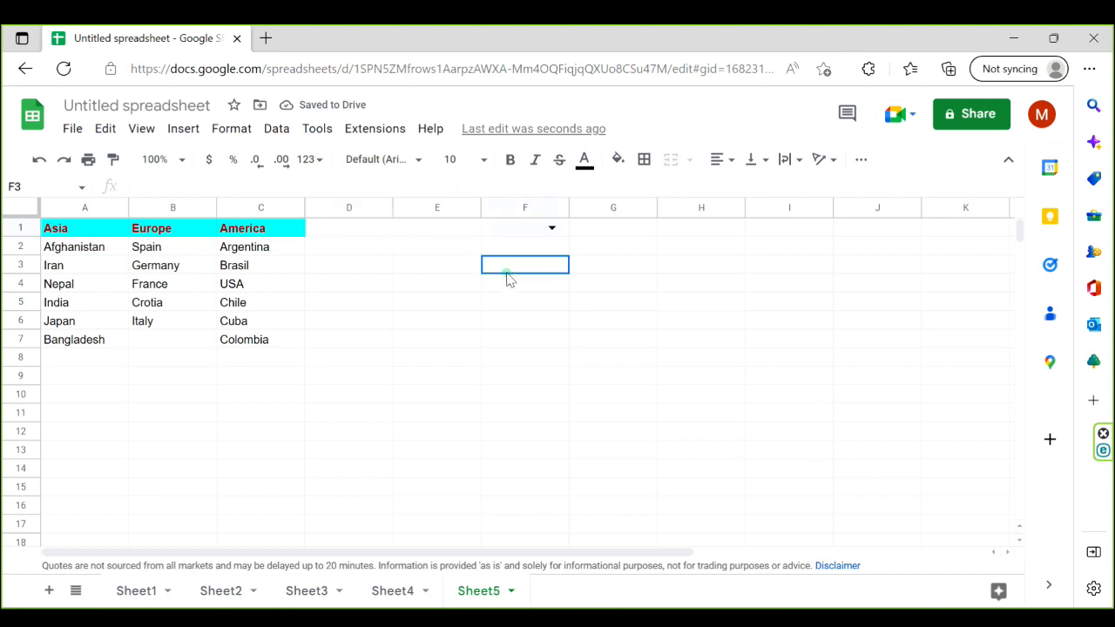
- Test the D1 formula by choosing America in F1 and switching it to Asia
{"action": "left_click", "coordinate": [551, 228]}
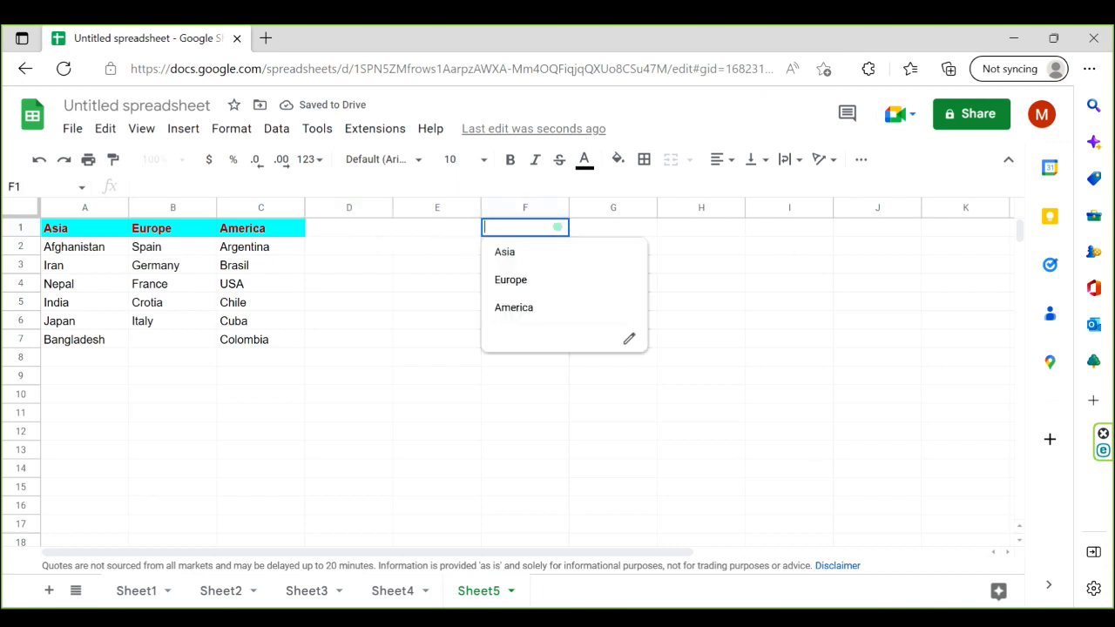
{"action": "left_click", "coordinate": [514, 309]}
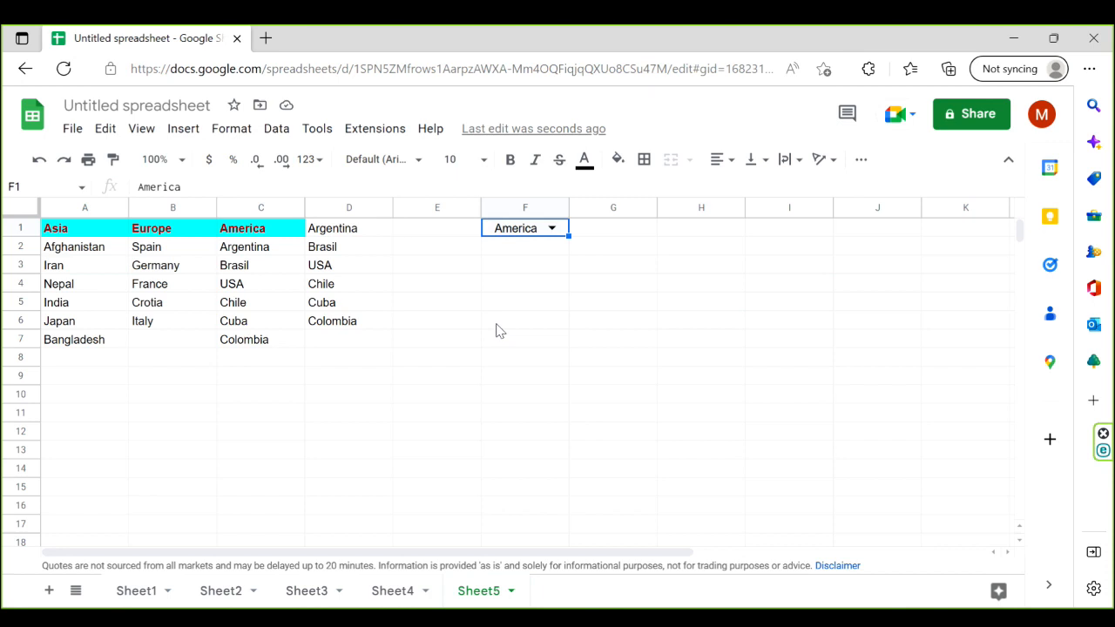
{"action": "left_click", "coordinate": [552, 229]}
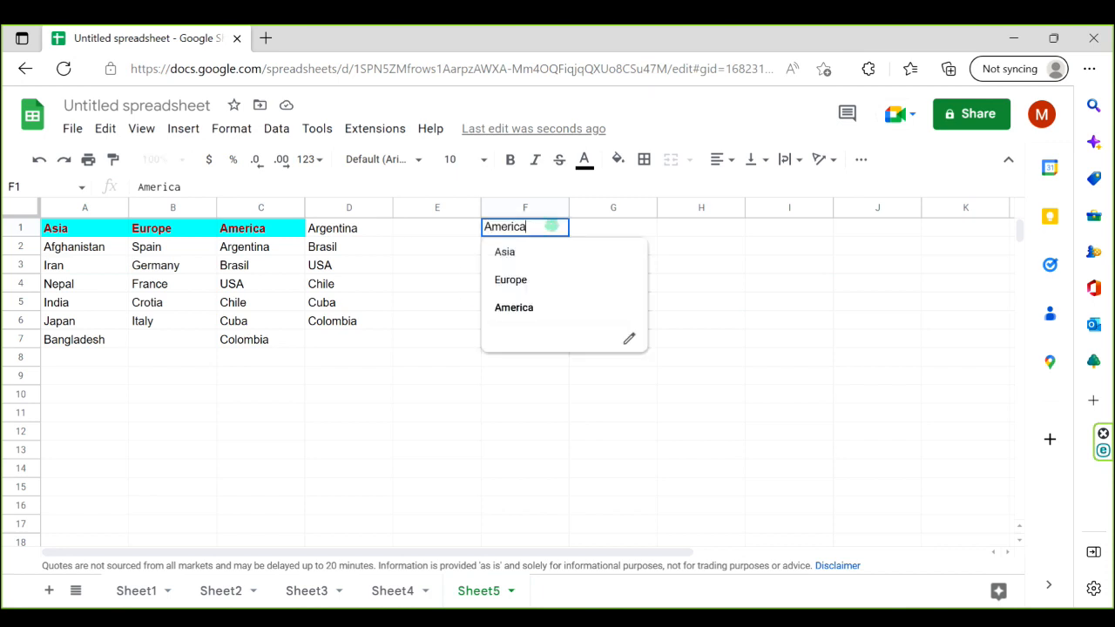
{"action": "left_click", "coordinate": [506, 252]}
{"action": "left_click", "coordinate": [511, 329]}
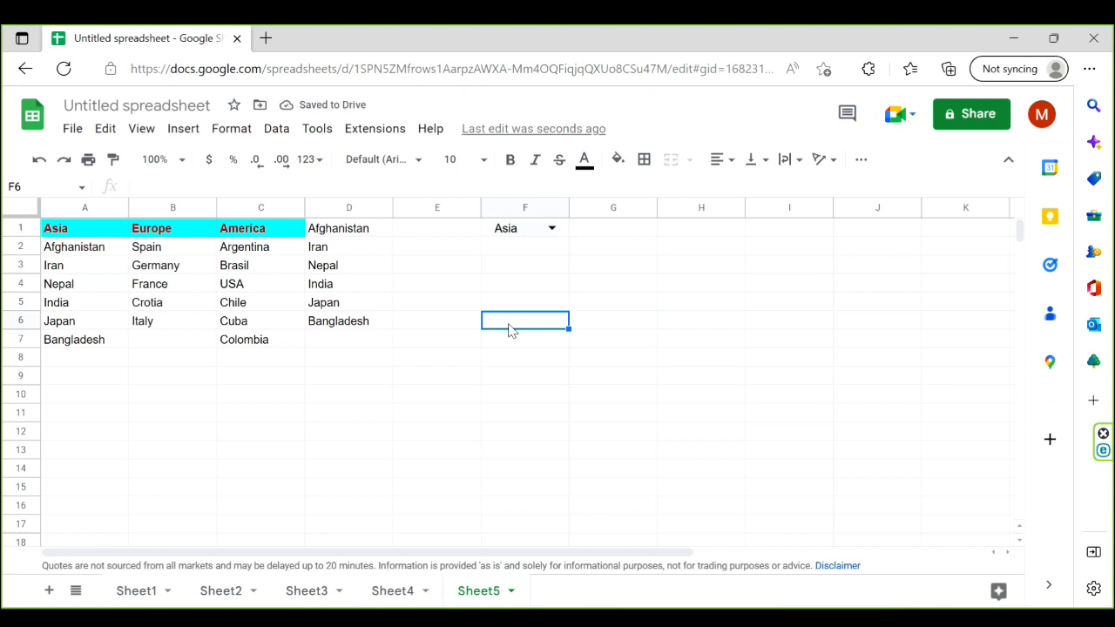
- Add a data validation rule to cell G1 using the Dropdown (from a range) criterion
{"action": "left_click", "coordinate": [365, 232]}
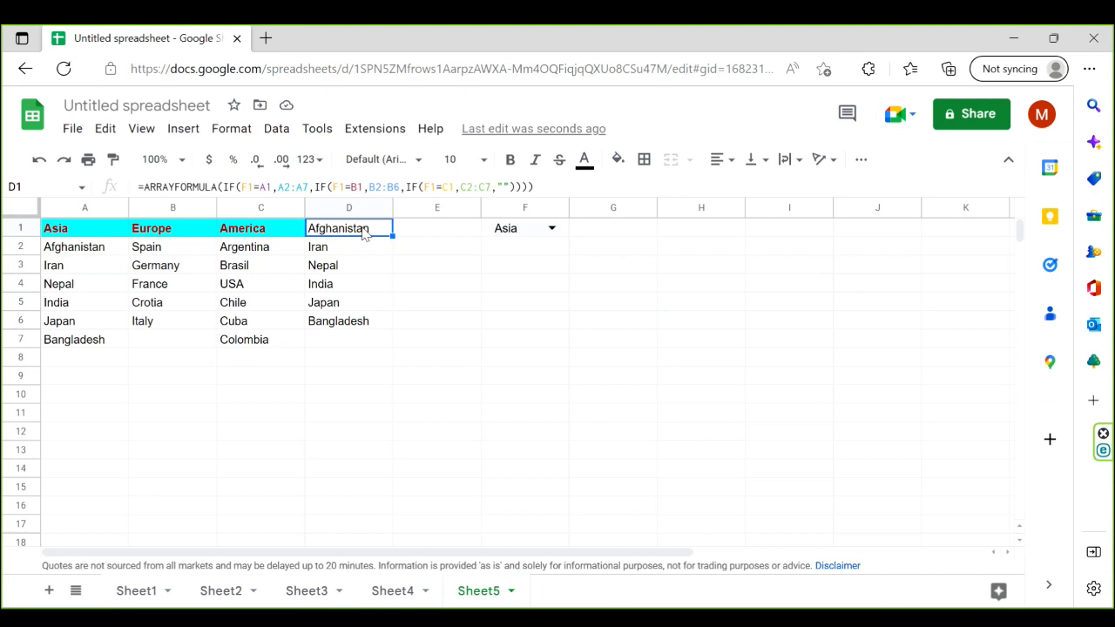
{"action": "left_click", "coordinate": [623, 232]}
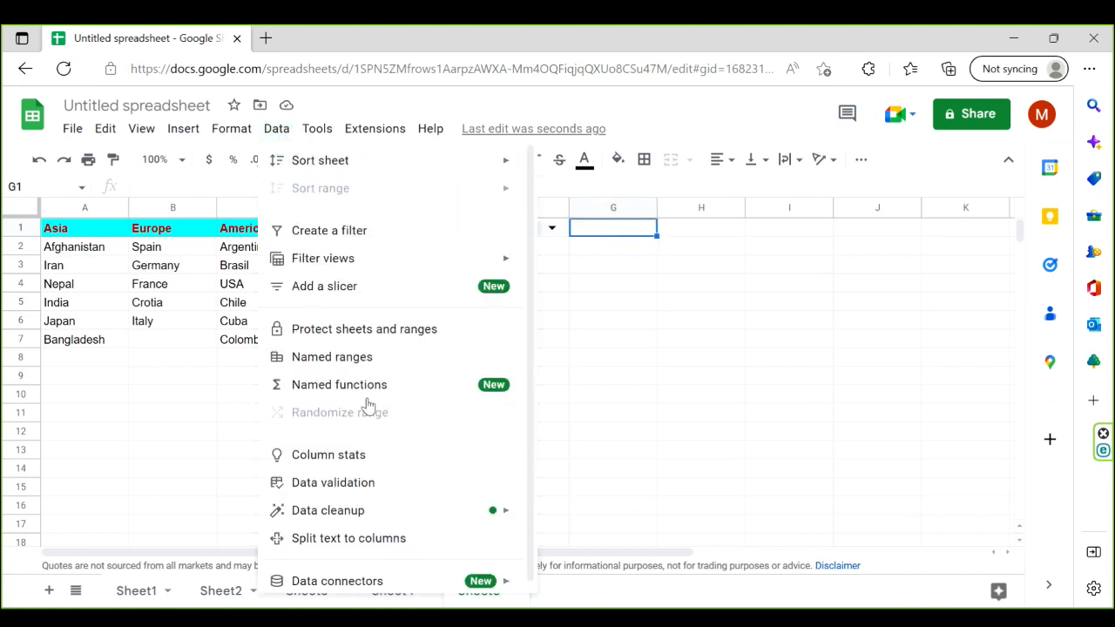
{"action": "left_click", "coordinate": [370, 493]}
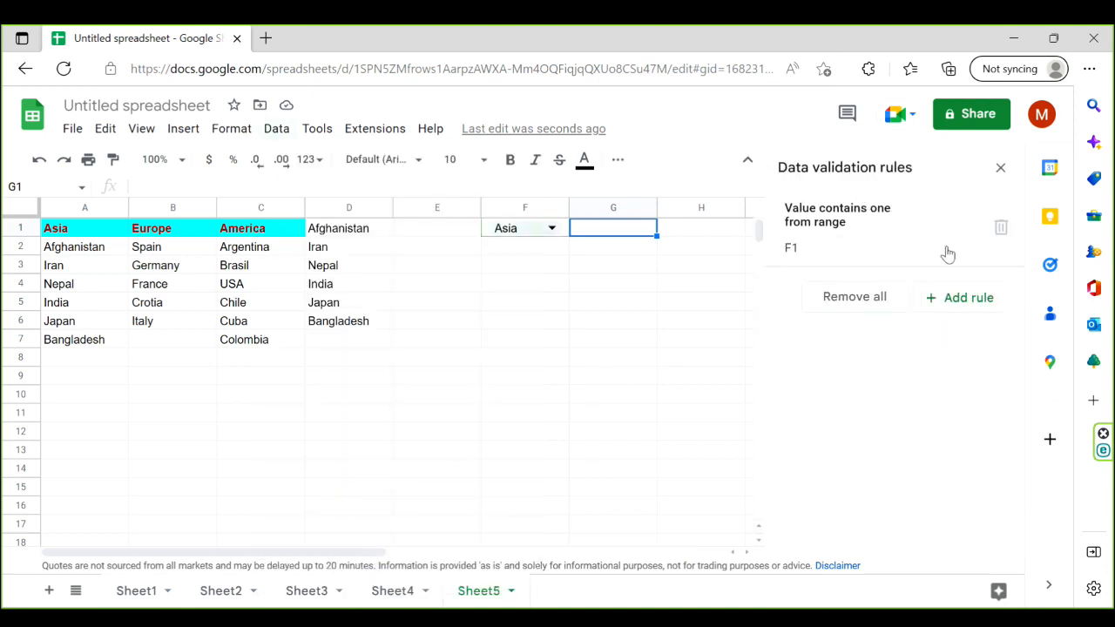
{"action": "left_click", "coordinate": [980, 299]}
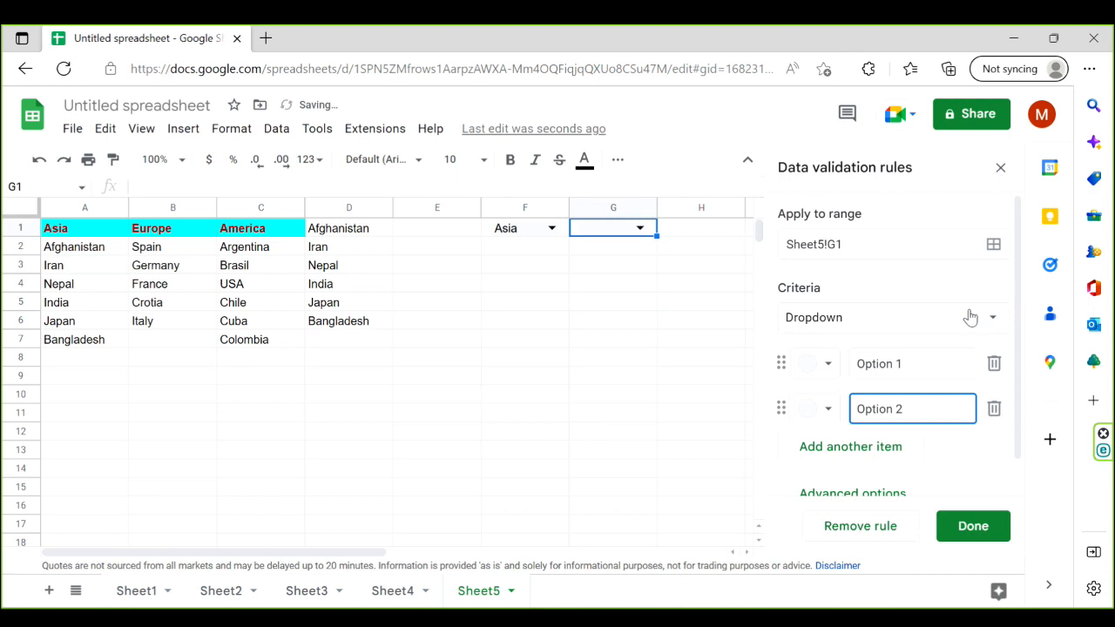
{"action": "left_click", "coordinate": [992, 318]}
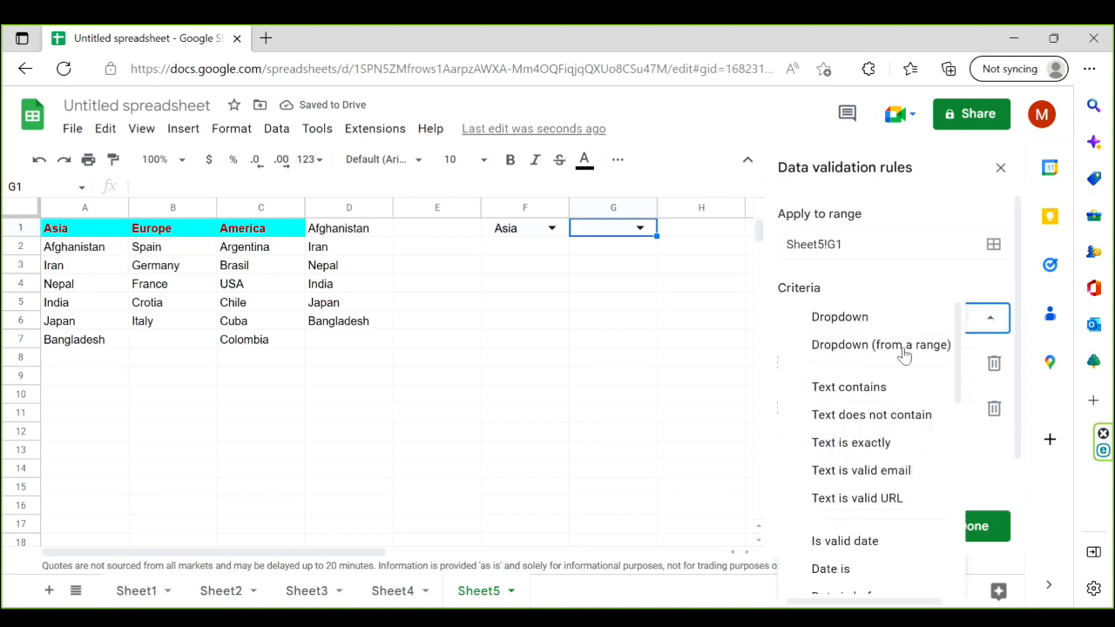
{"action": "left_click", "coordinate": [875, 346]}
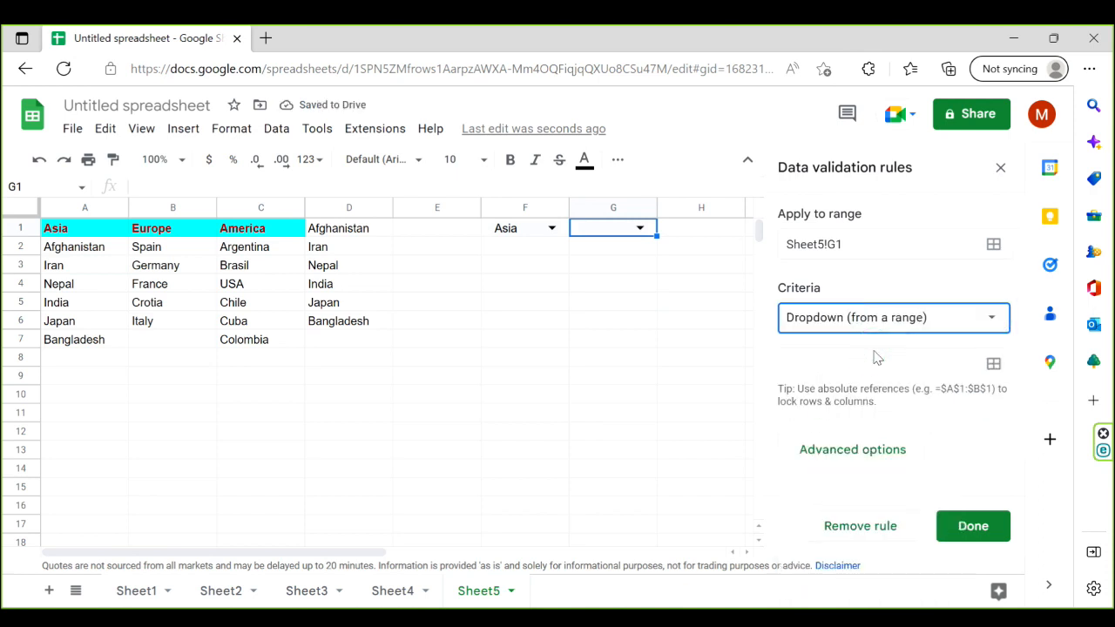
- Set the formula output range Sheet5!D1:D7 as the source of the G1 dropdown and save the rule
{"action": "left_click", "coordinate": [994, 366]}
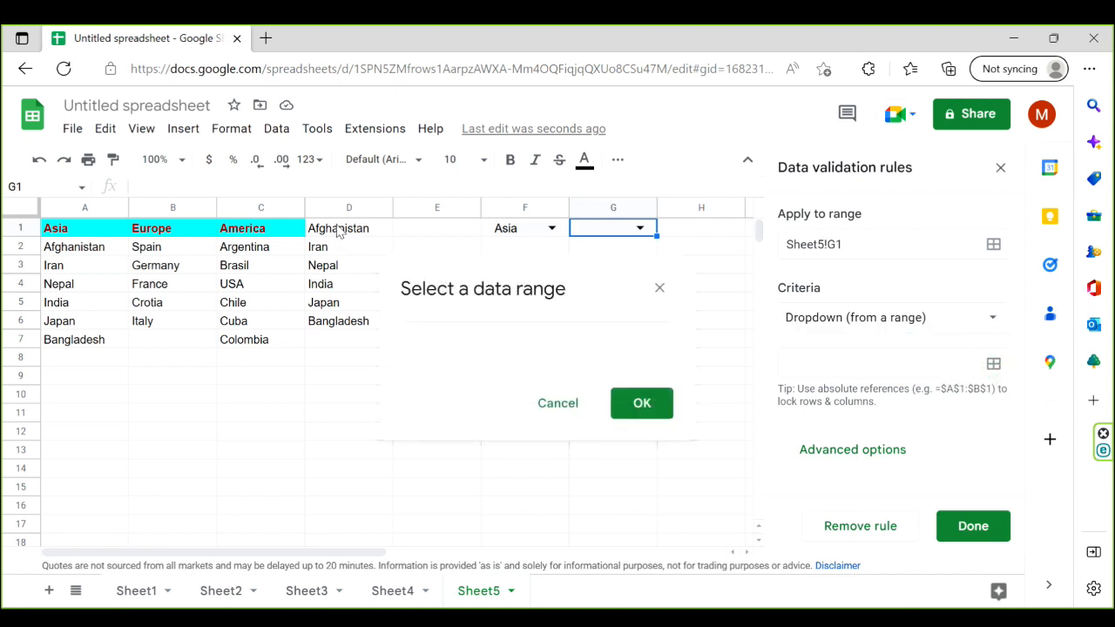
{"action": "left_click_drag", "start_coordinate": [340, 229], "coordinate": [343, 344]}
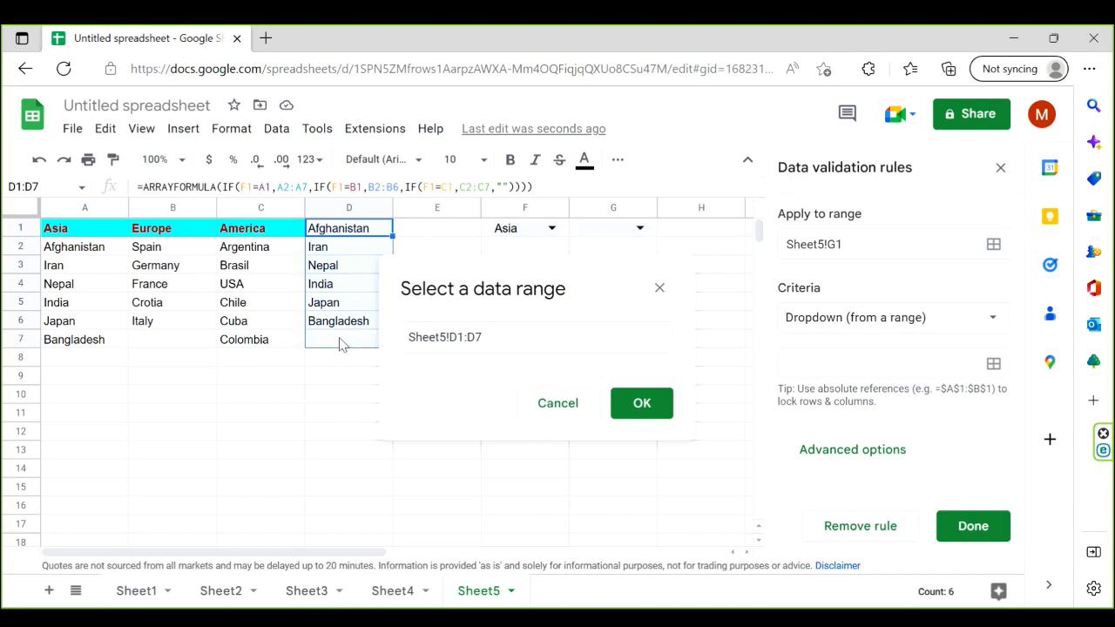
{"action": "left_click", "coordinate": [641, 404]}
{"action": "left_click", "coordinate": [998, 527]}
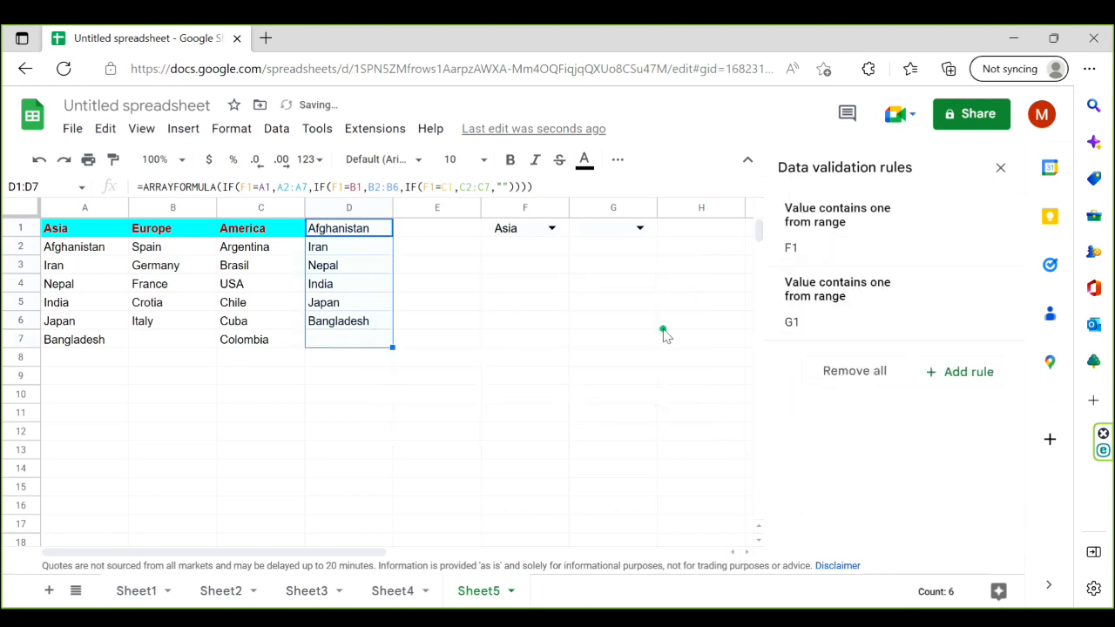
- Check the country choices offered in G1 for Asia and pick Iran
{"action": "left_click", "coordinate": [665, 325]}
{"action": "left_click", "coordinate": [642, 228]}
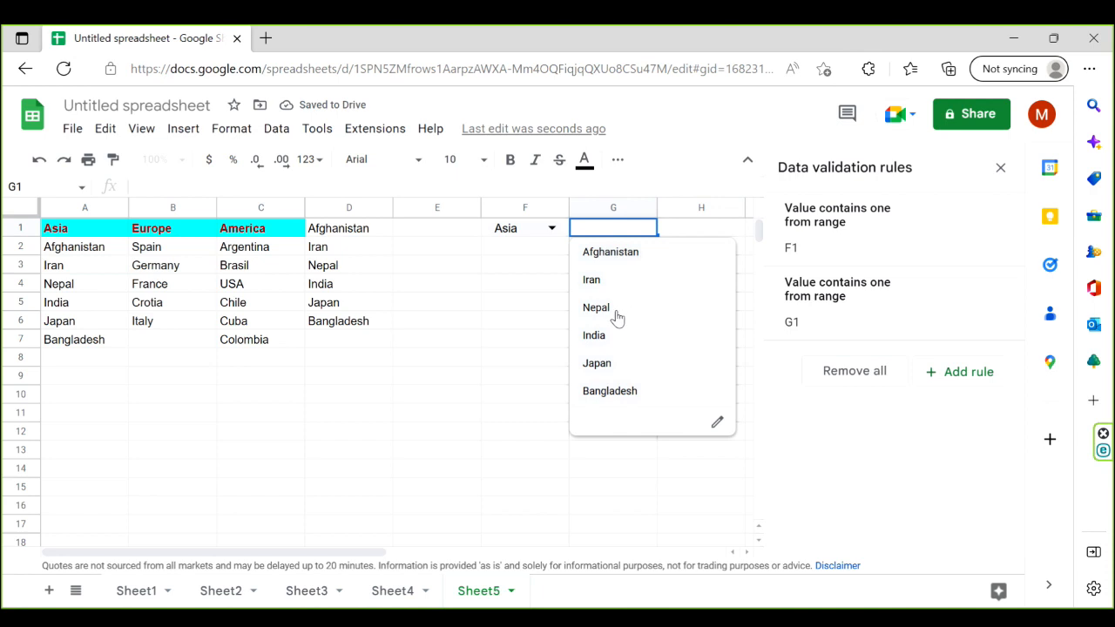
{"action": "left_click", "coordinate": [506, 345]}
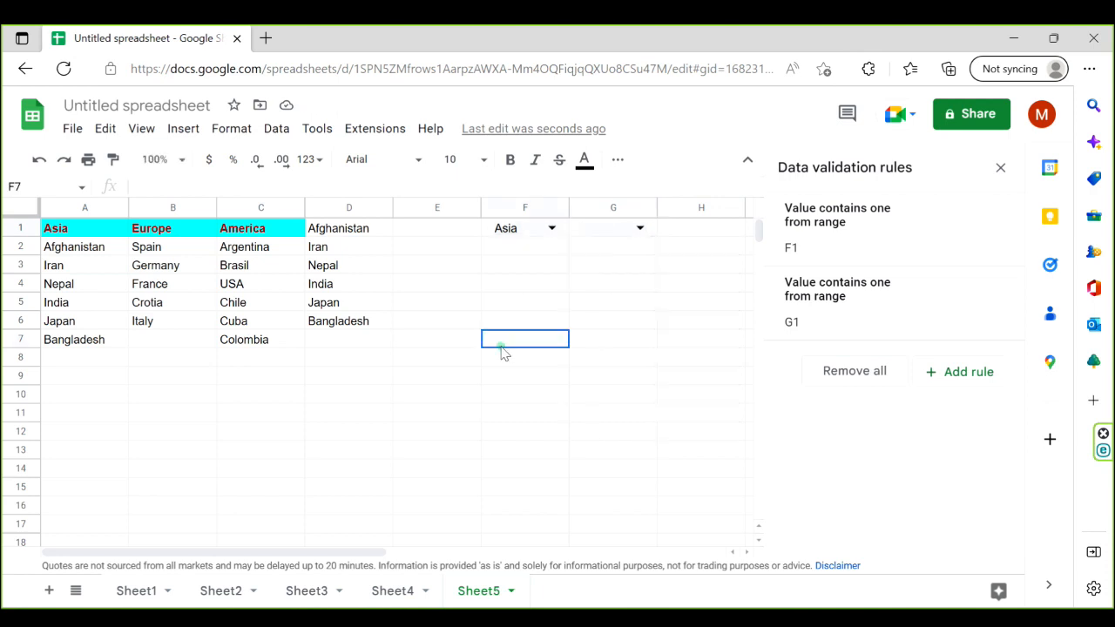
{"action": "left_click", "coordinate": [641, 228]}
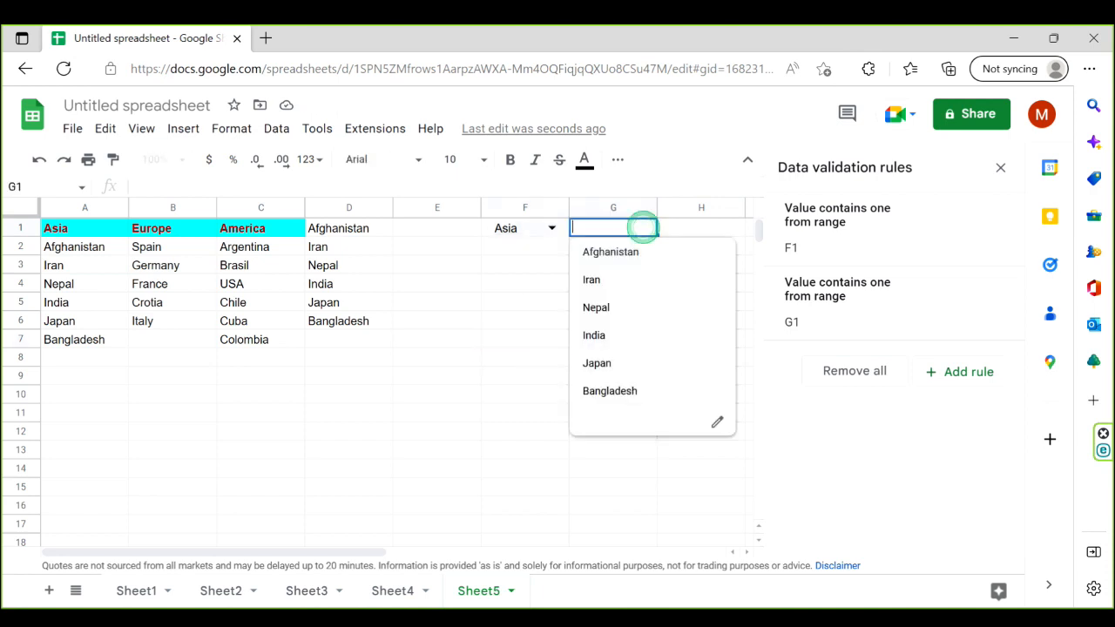
{"action": "left_click", "coordinate": [598, 285]}
- Choose Europe in F1 and France in G1, and close the data validation rules
{"action": "left_click", "coordinate": [552, 226]}
{"action": "left_click", "coordinate": [519, 285]}
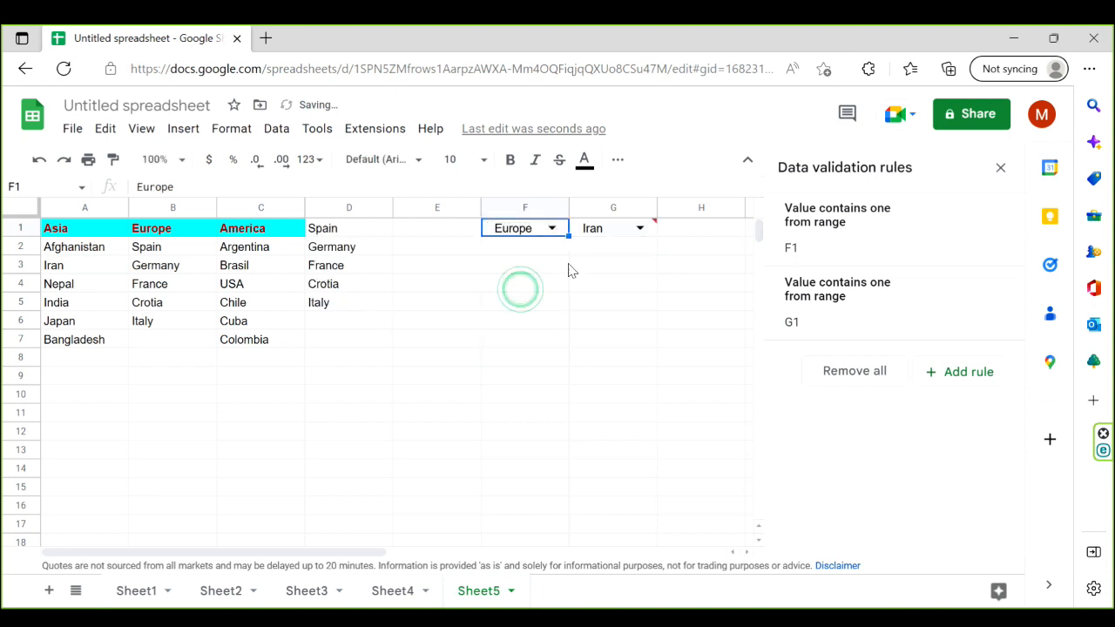
{"action": "left_click", "coordinate": [639, 228]}
{"action": "left_click", "coordinate": [610, 308]}
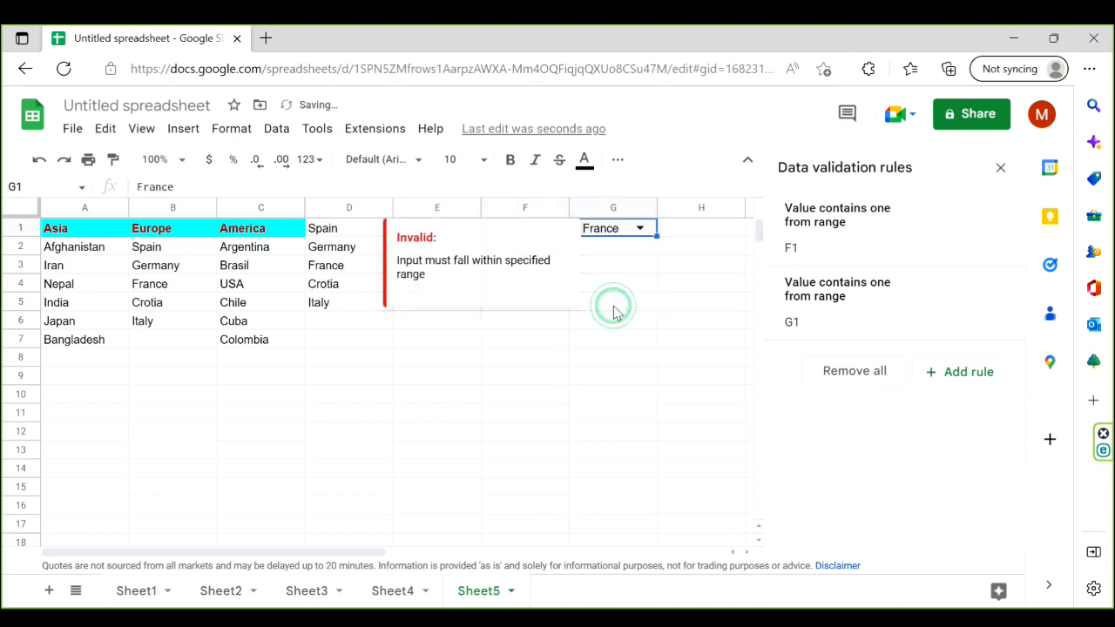
{"action": "left_click", "coordinate": [594, 359]}
{"action": "left_click", "coordinate": [1002, 168]}
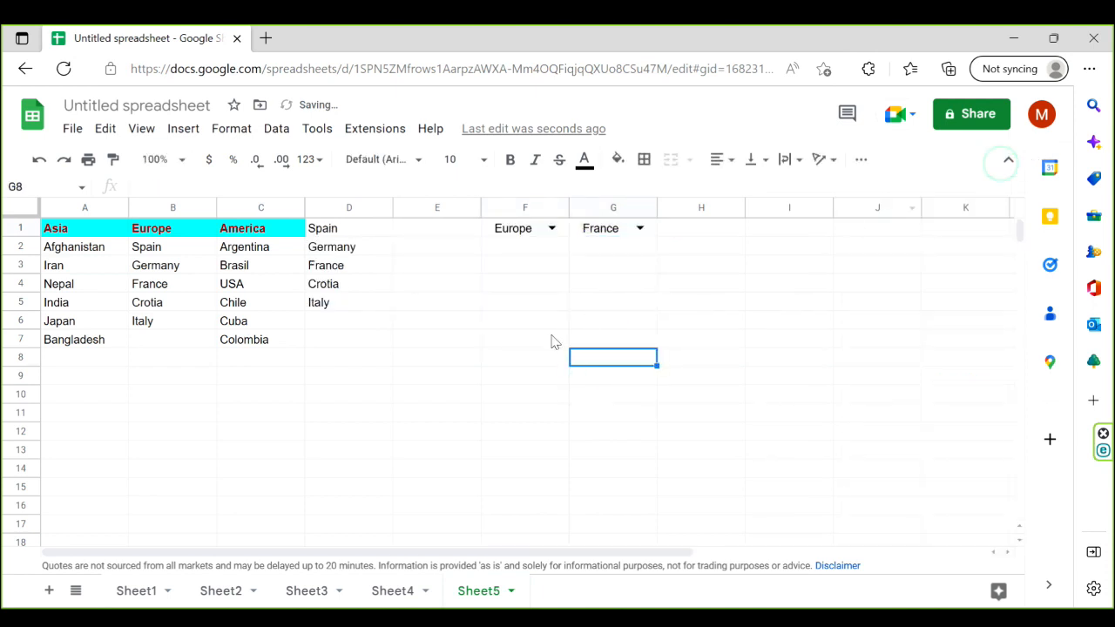